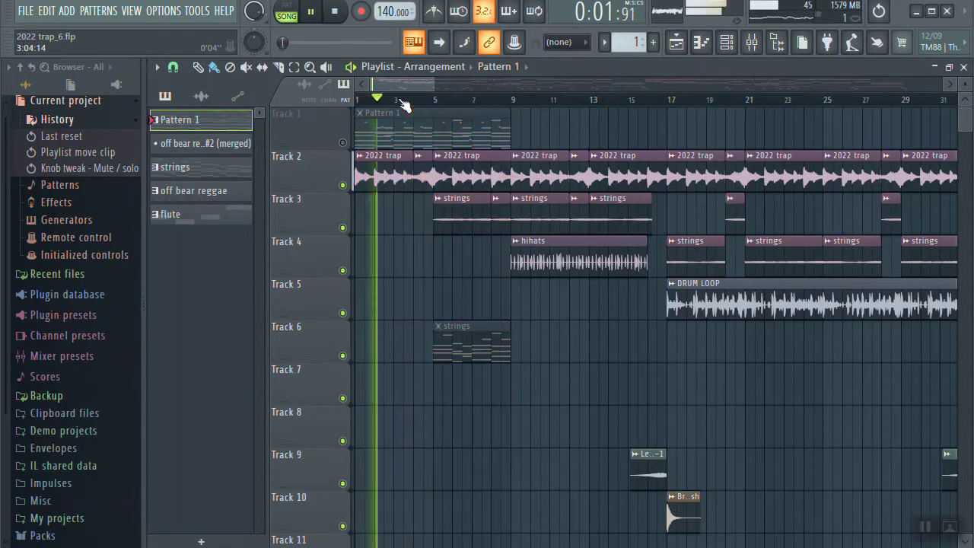
Step: Open the Fruity parametric EQ, Fruity Filter and Fruity Stereo Shaper on the 2022 trap mixer track, leaving the mixer closed
scroll(403, 104, "down", 2)
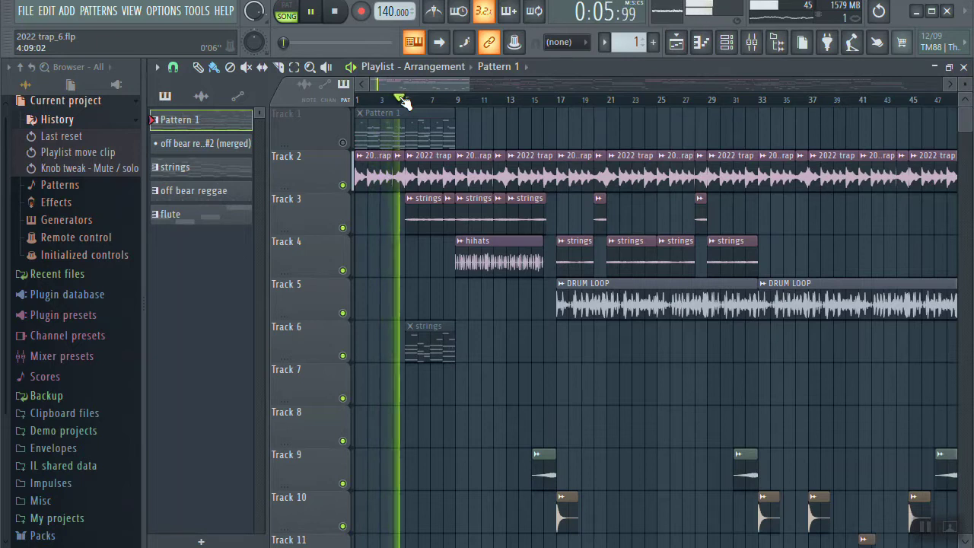
left_click(752, 42)
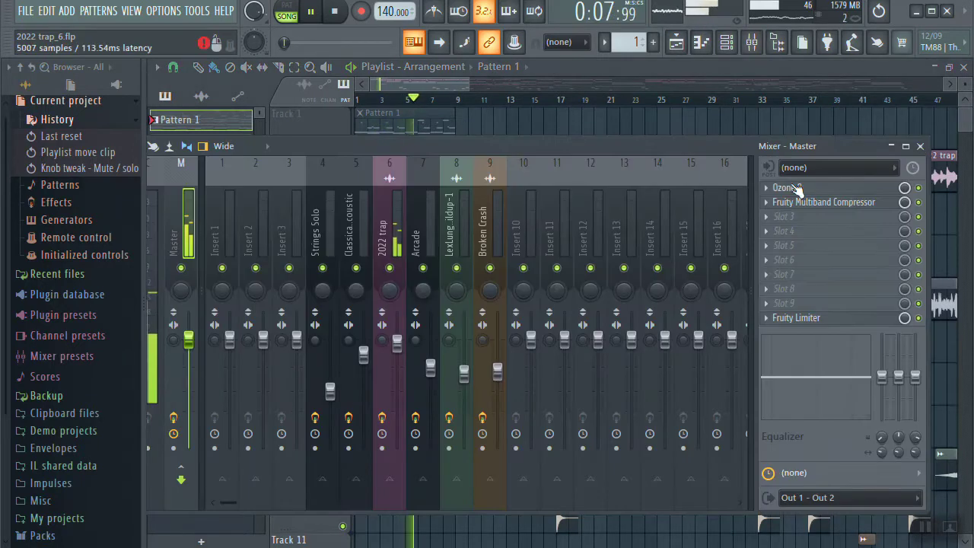
left_click(395, 230)
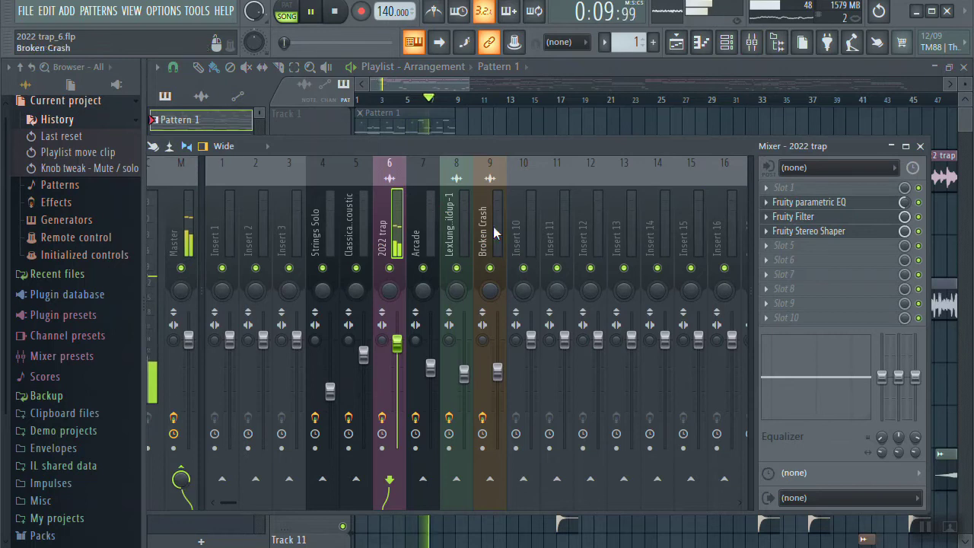
left_click(814, 205)
left_click(817, 218)
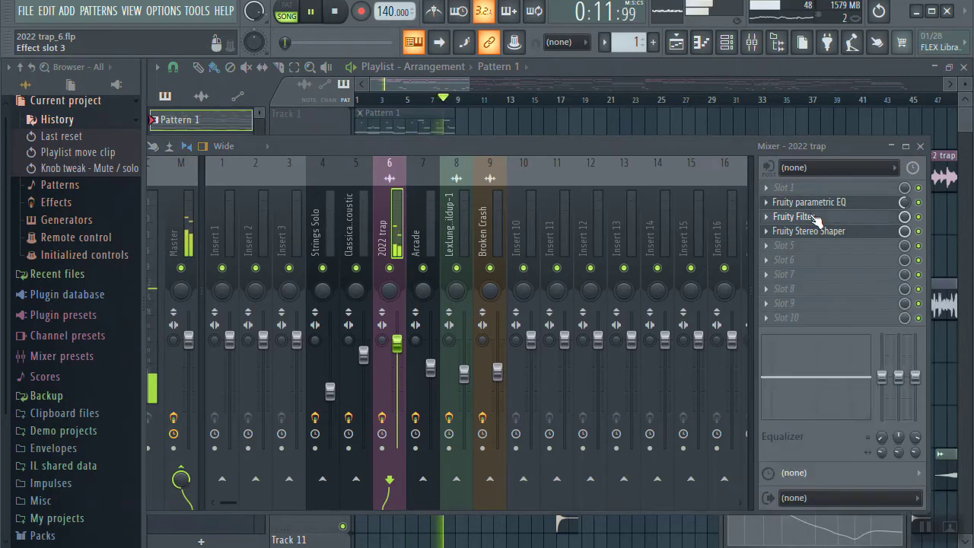
left_click(825, 233)
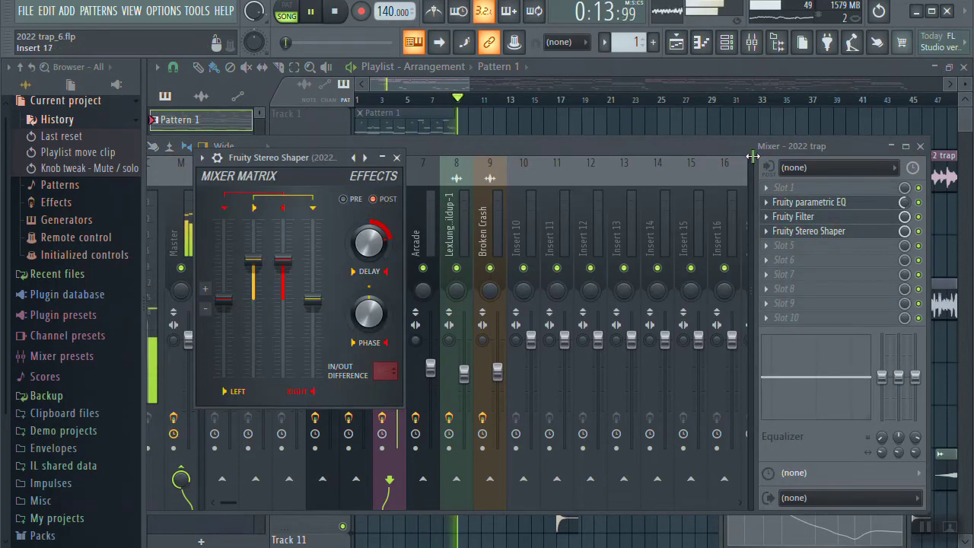
left_click(921, 146)
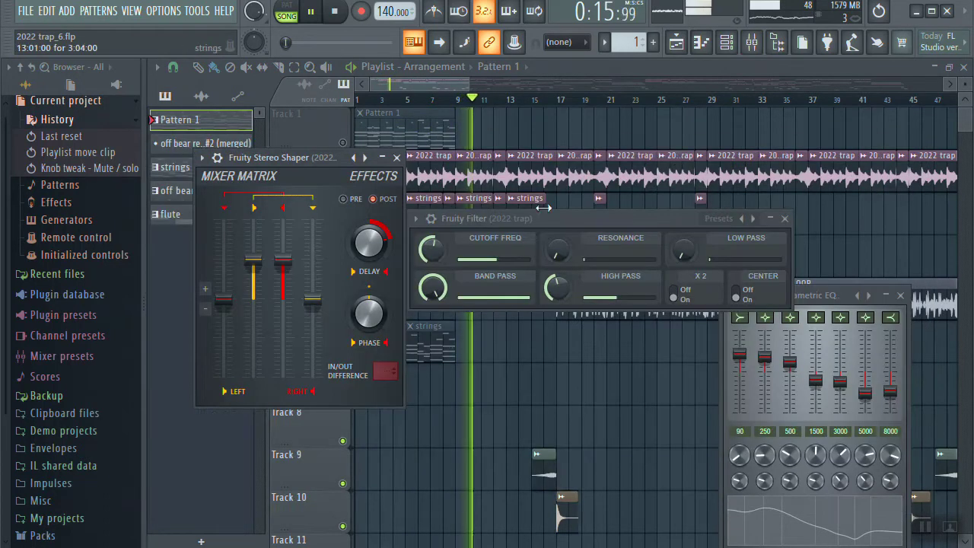
Step: Spread out the 2022 trap effect windows to view their settings, and close the parametric EQ, Filter and Stereo Shaper
left_click_drag(545, 220, 539, 287)
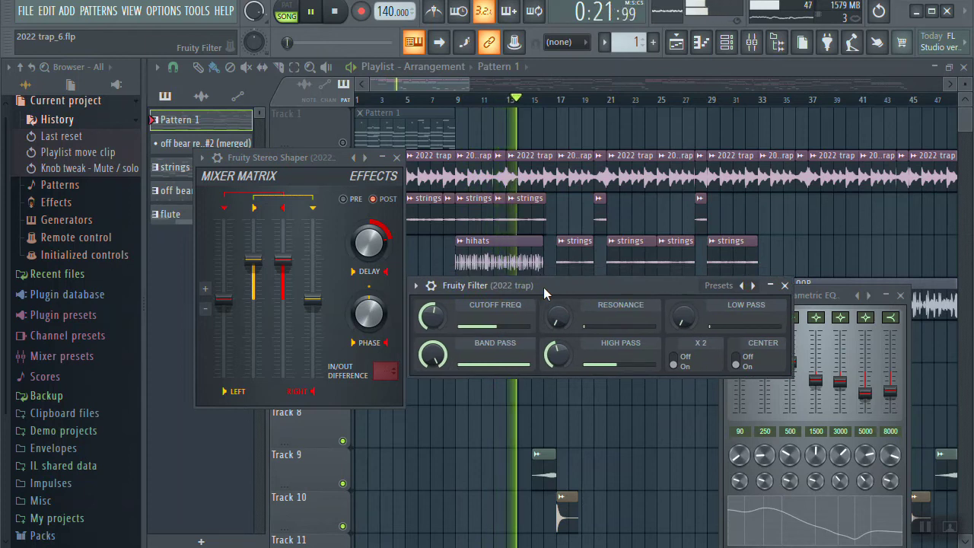
scroll(620, 101, "down", 3)
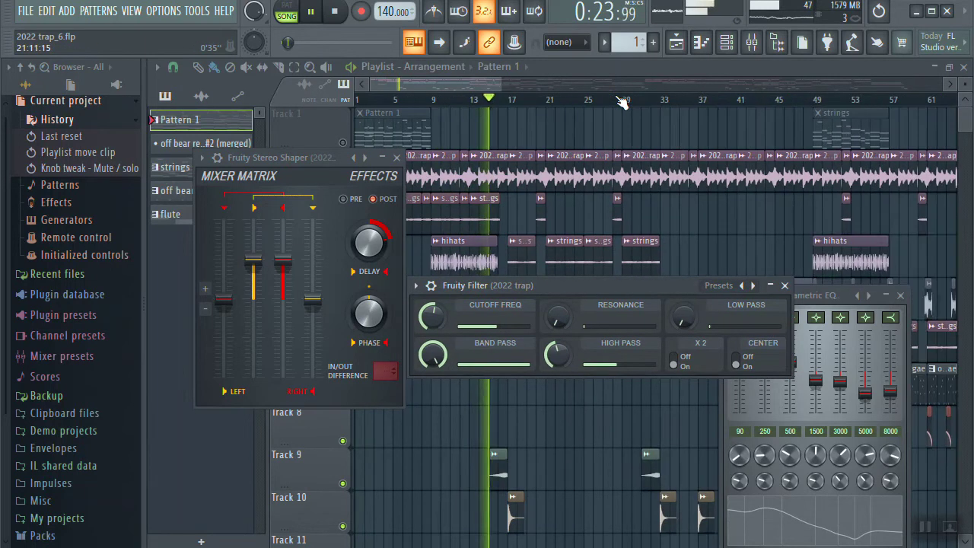
left_click_drag(683, 290, 550, 295)
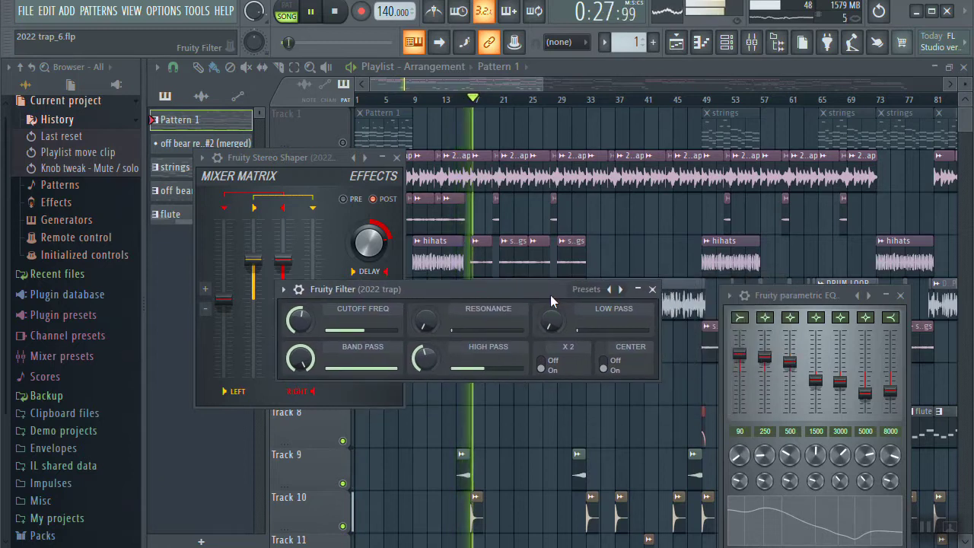
left_click_drag(844, 296, 871, 293)
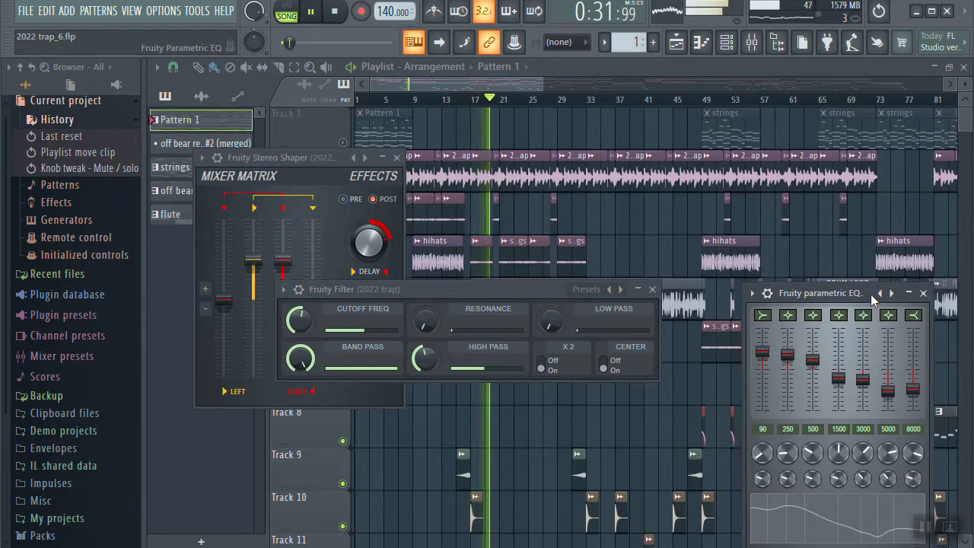
key("Escape")
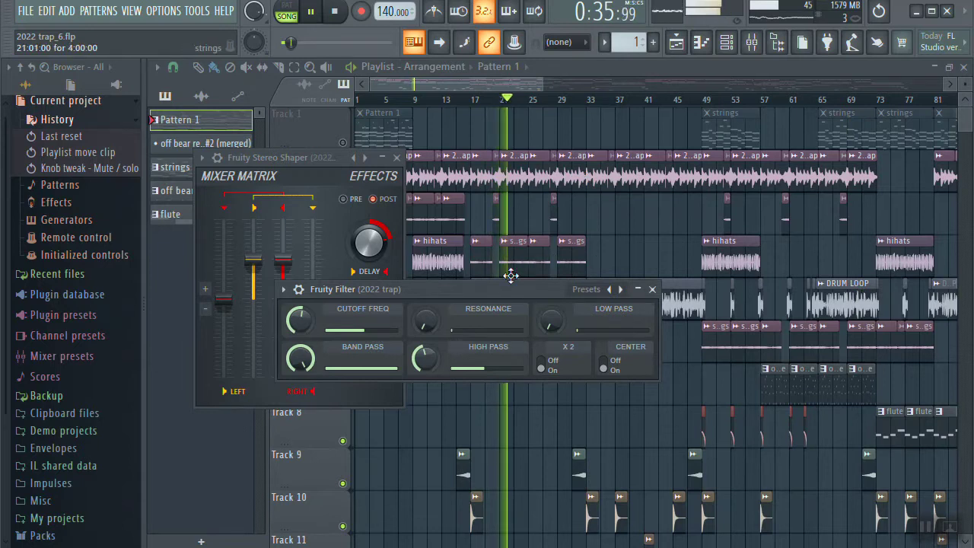
left_click_drag(506, 294, 738, 354)
key("Escape")
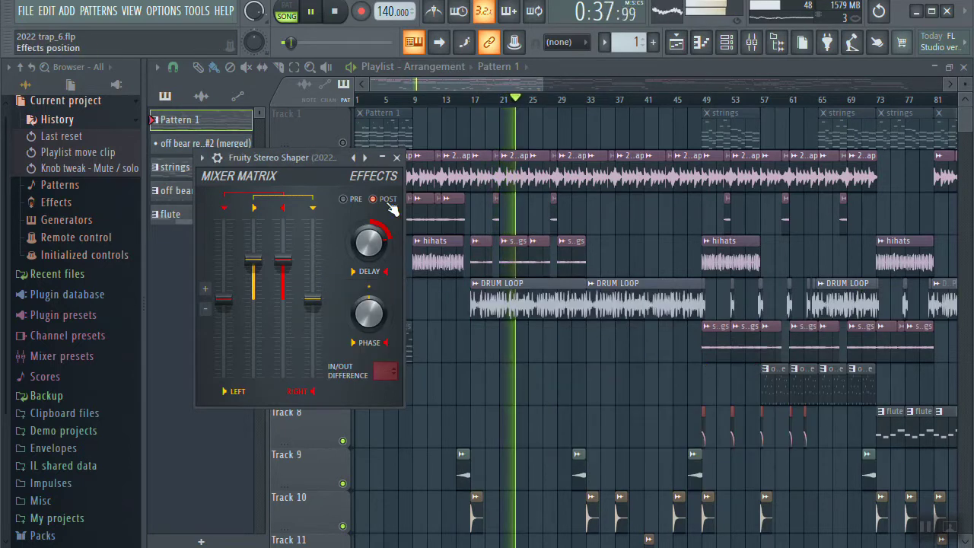
key("Escape")
Step: Examine the playlist arrangement up to bar 57 and continue playback from bar 57, where the off bear reggae pattern starts
left_click_drag(454, 84, 473, 84)
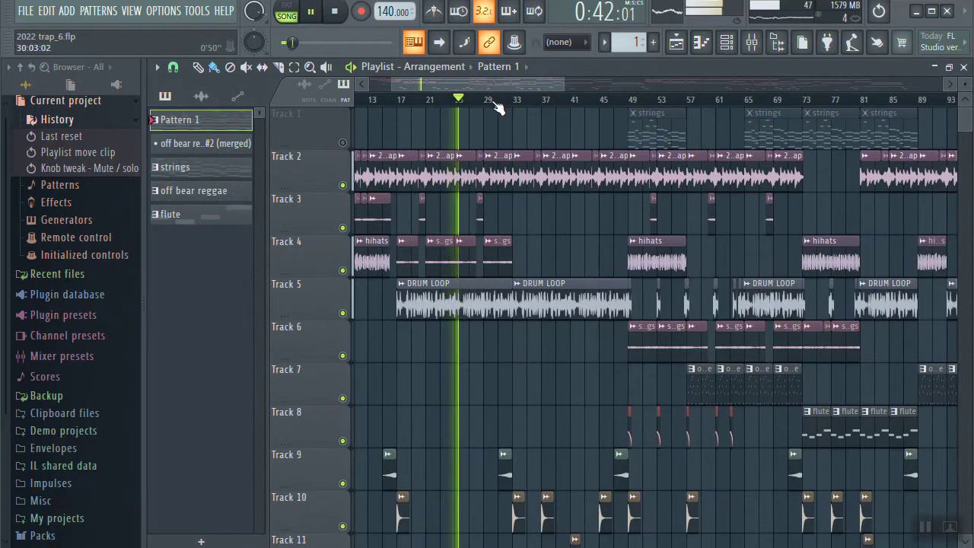
scroll(495, 105, "up", 5)
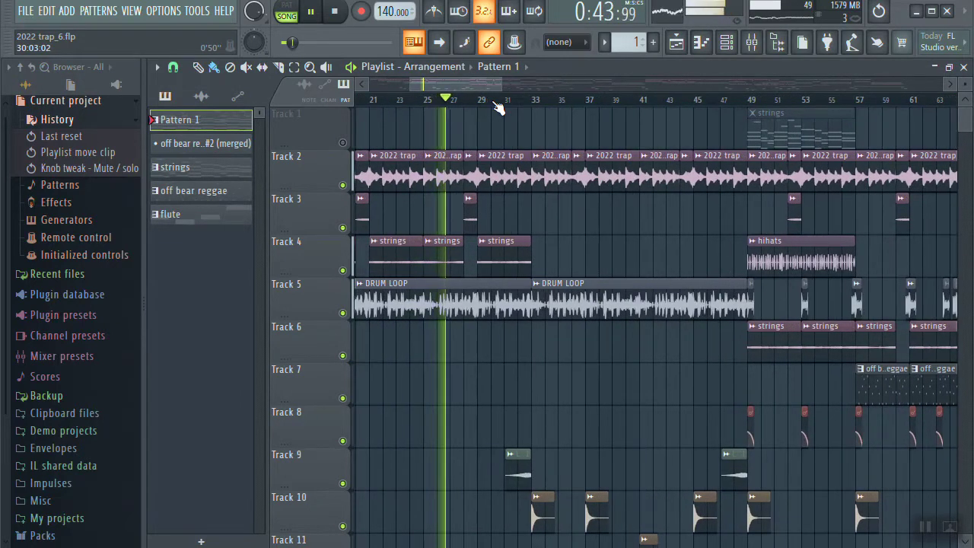
scroll(496, 105, "down", 3)
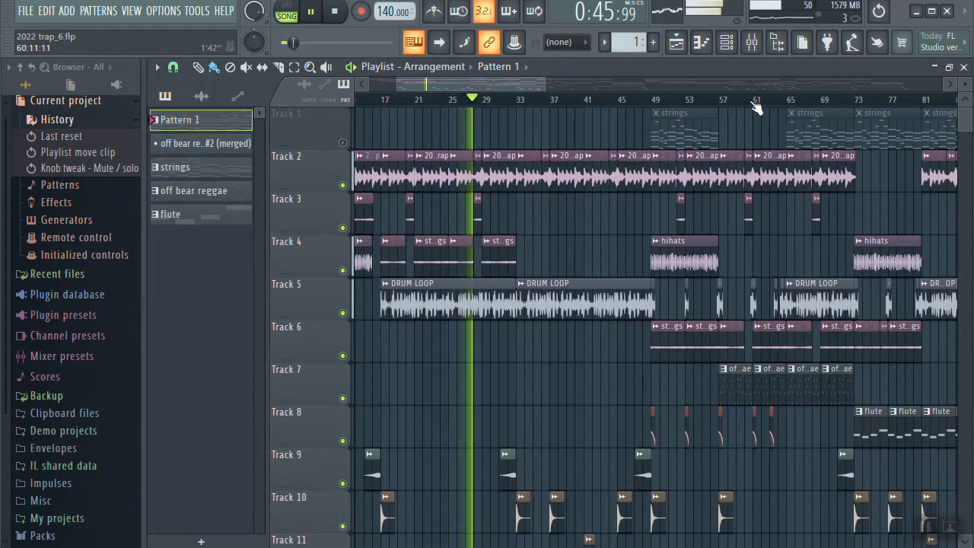
scroll(756, 107, "up", 2)
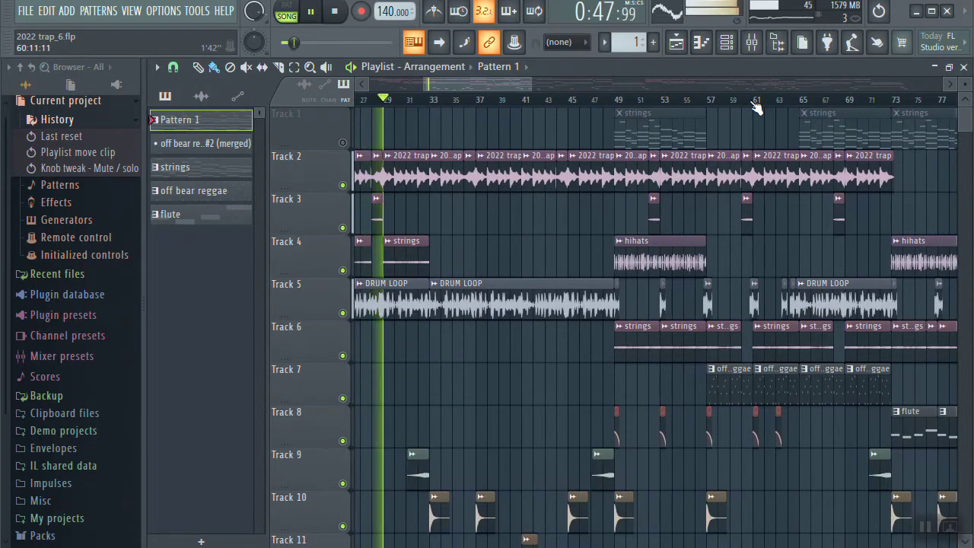
scroll(756, 106, "up", 2)
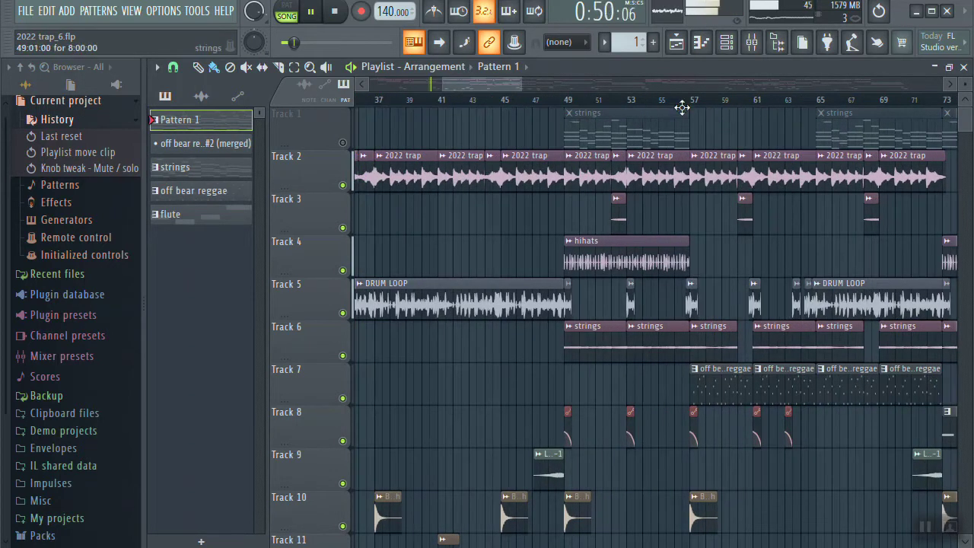
scroll(682, 110, "up", 3)
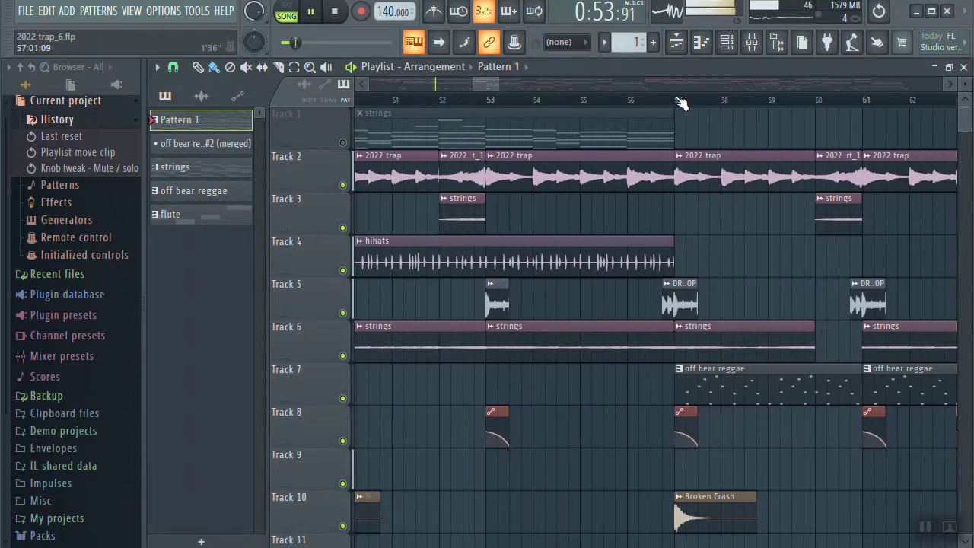
left_click(681, 104)
scroll(681, 106, "down", 5)
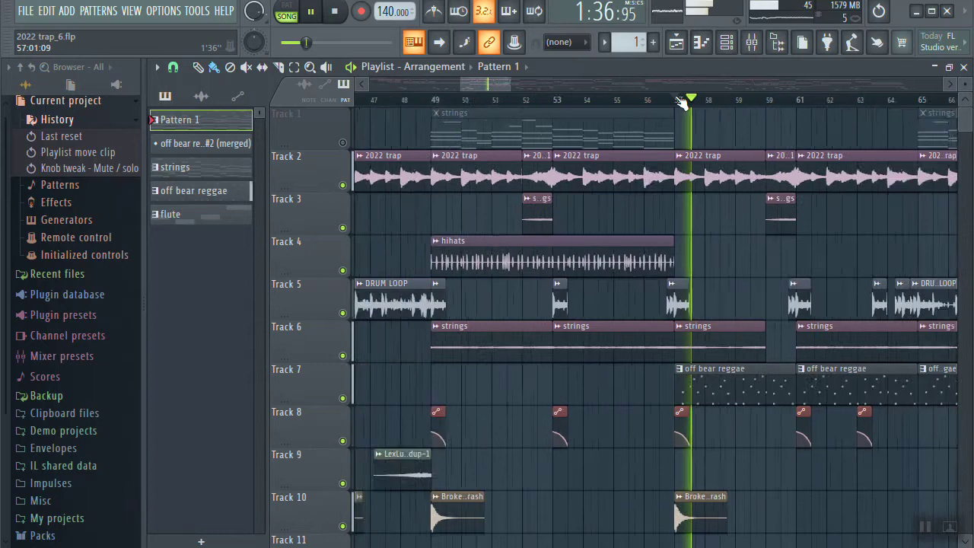
Step: Examine the rest of the arrangement from bar 57 onward during playback, including the flute, drum loop, riser and crash clips
scroll(892, 109, "up", 2)
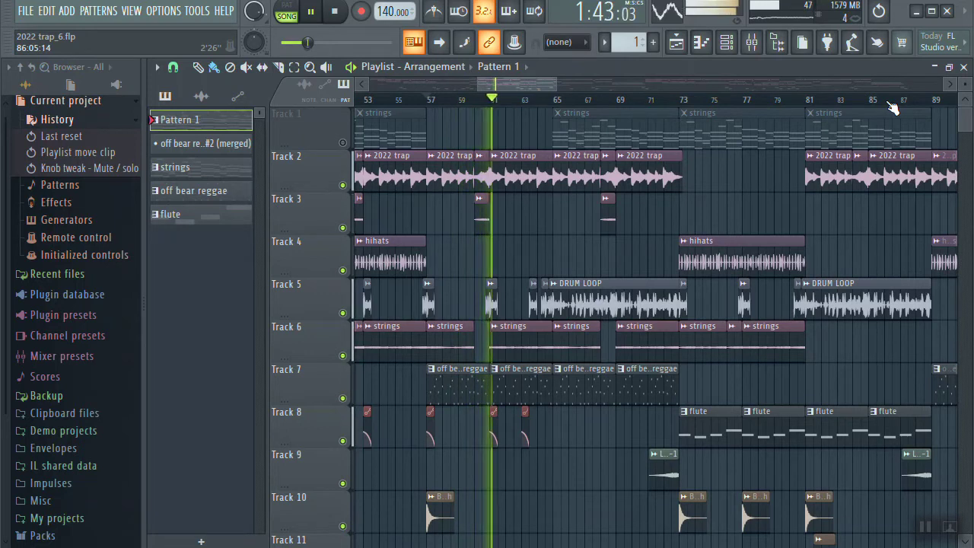
scroll(892, 109, "down", 2)
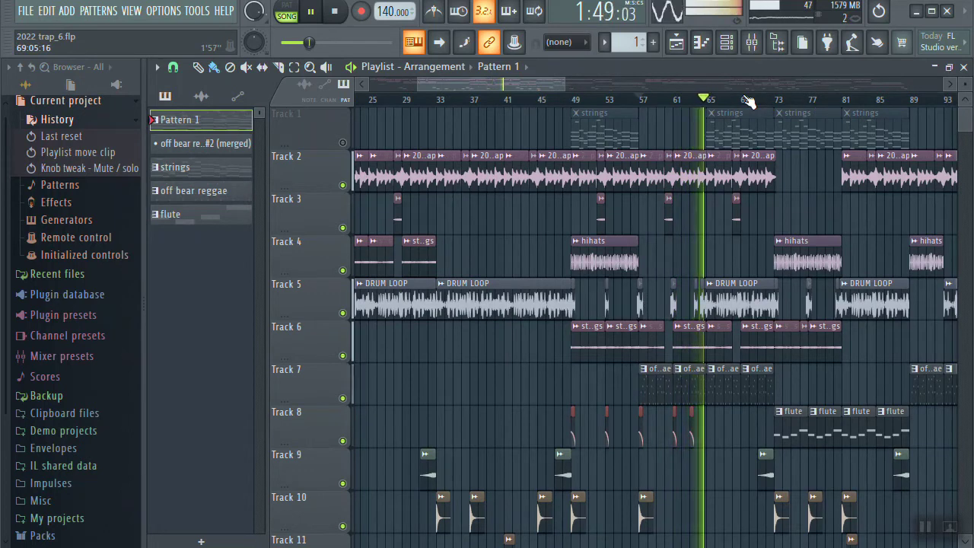
scroll(748, 101, "up", 2)
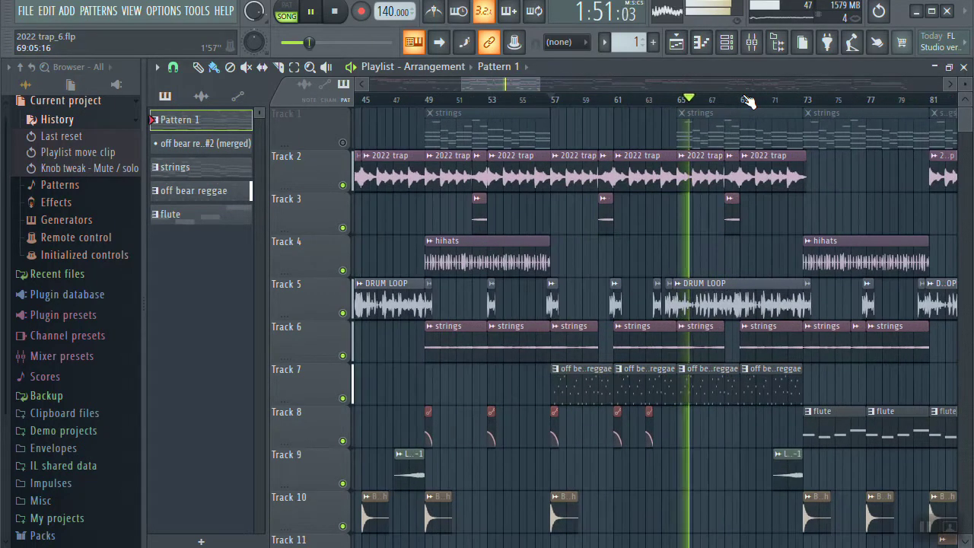
scroll(748, 101, "down", 2)
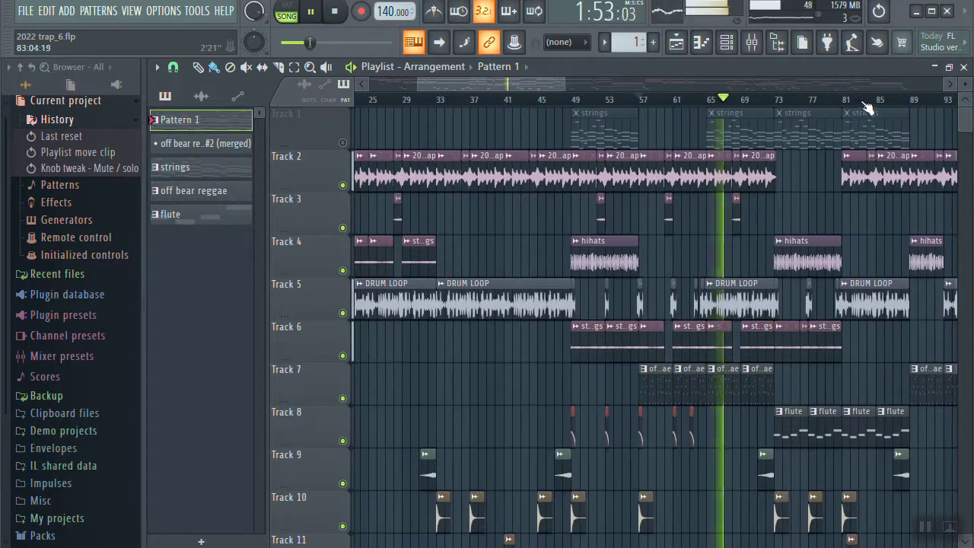
scroll(868, 106, "up", 2)
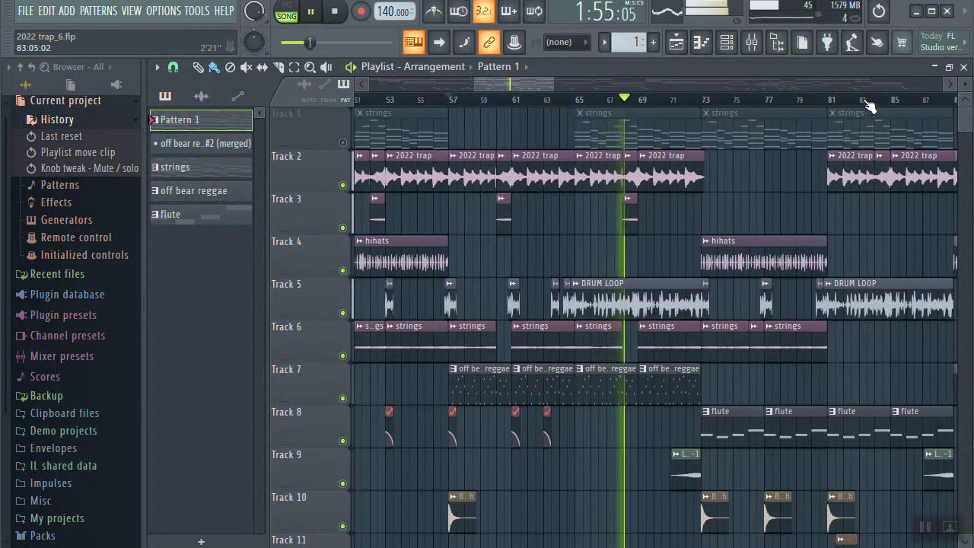
left_click_drag(517, 86, 545, 85)
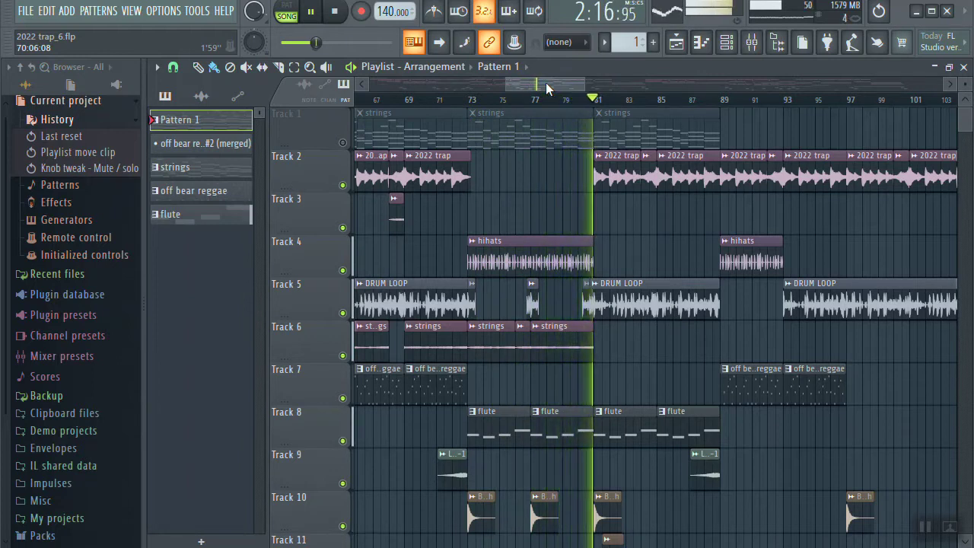
scroll(691, 104, "up", 2)
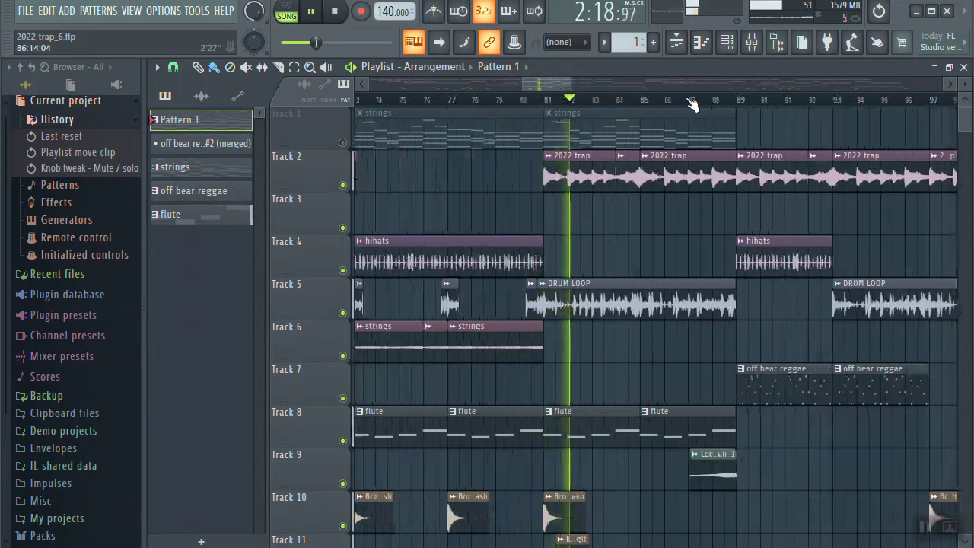
scroll(692, 102, "down", 5)
scroll(828, 289, "down", 3)
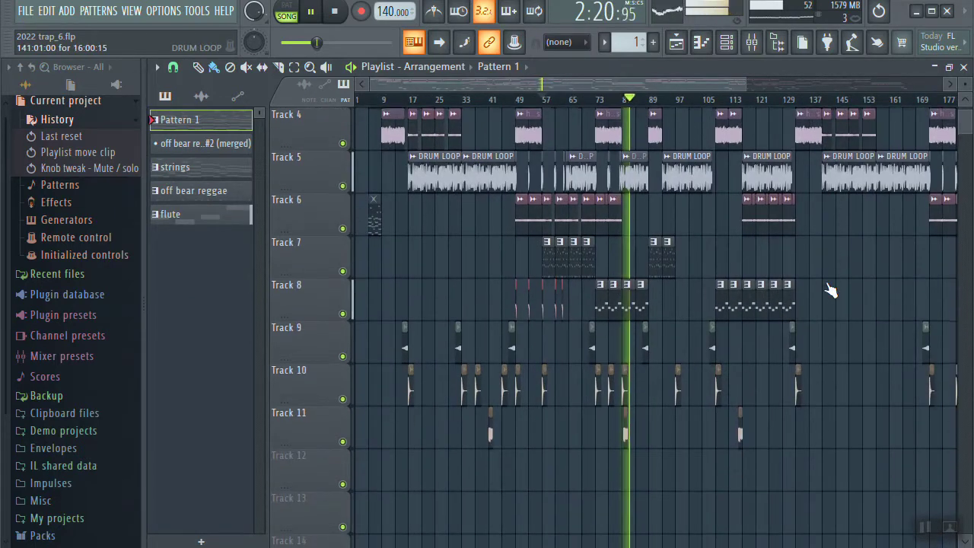
scroll(828, 289, "up", 2)
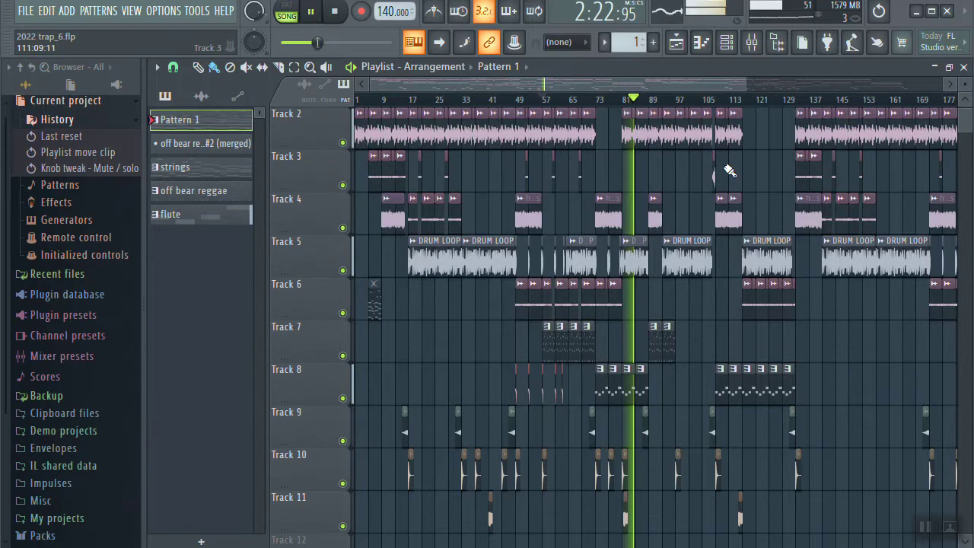
scroll(677, 109, "up", 4)
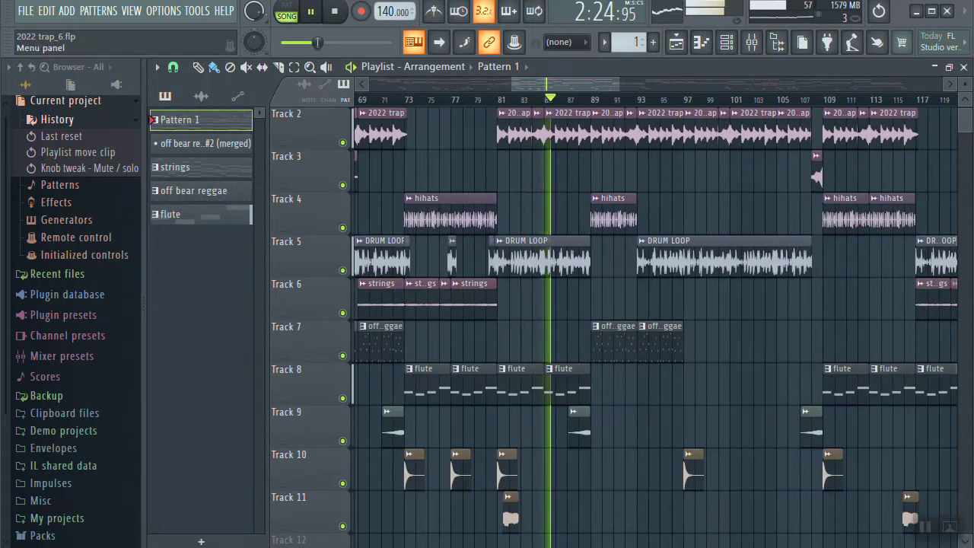
Step: With playback stopped, cut the Strings Solo notes from Pattern 1 in the Channel rack and close the rack
left_click_drag(256, 12, 256, 35)
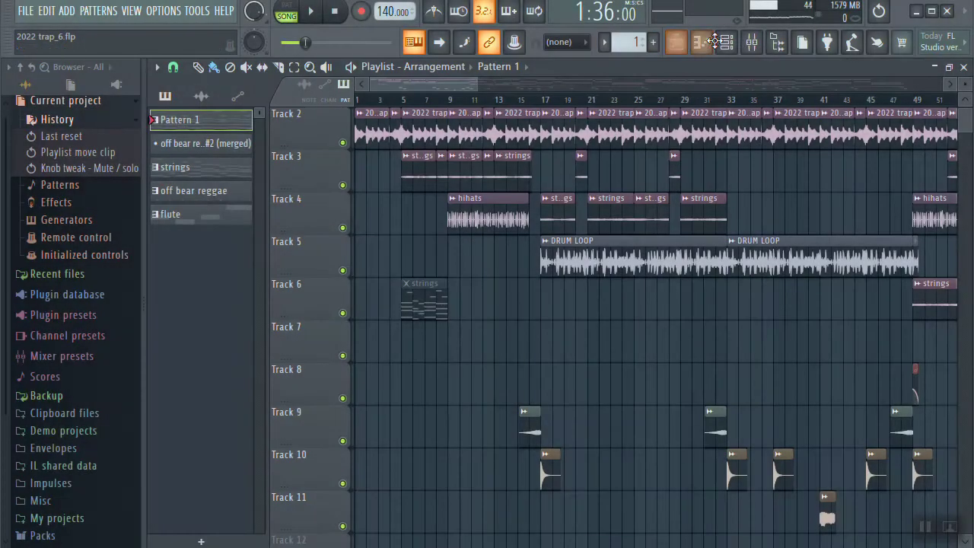
left_click(719, 41)
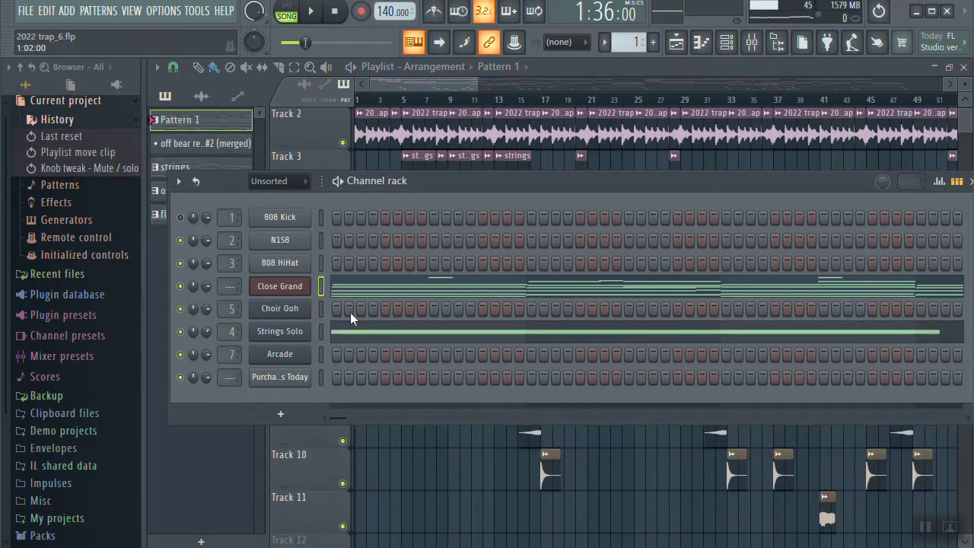
key("ctrl+x")
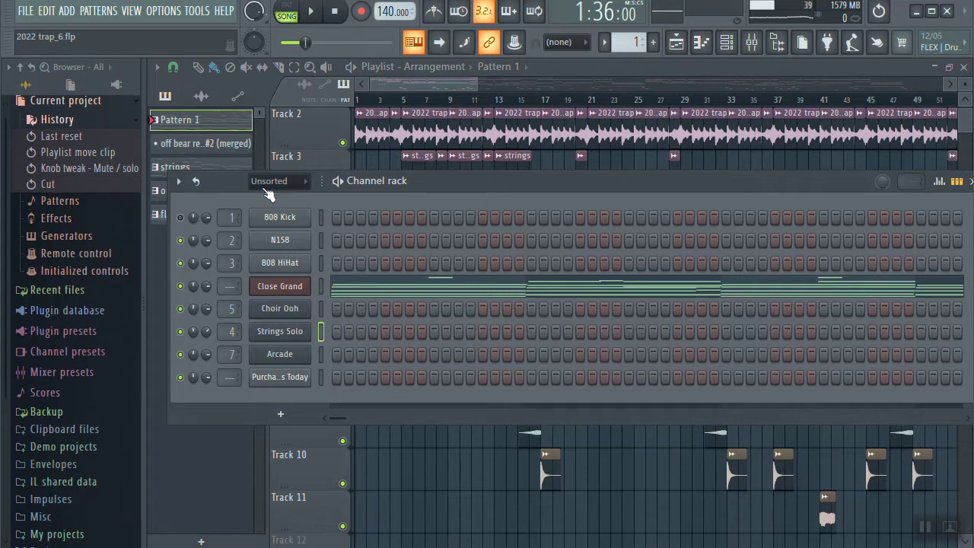
left_click(382, 88)
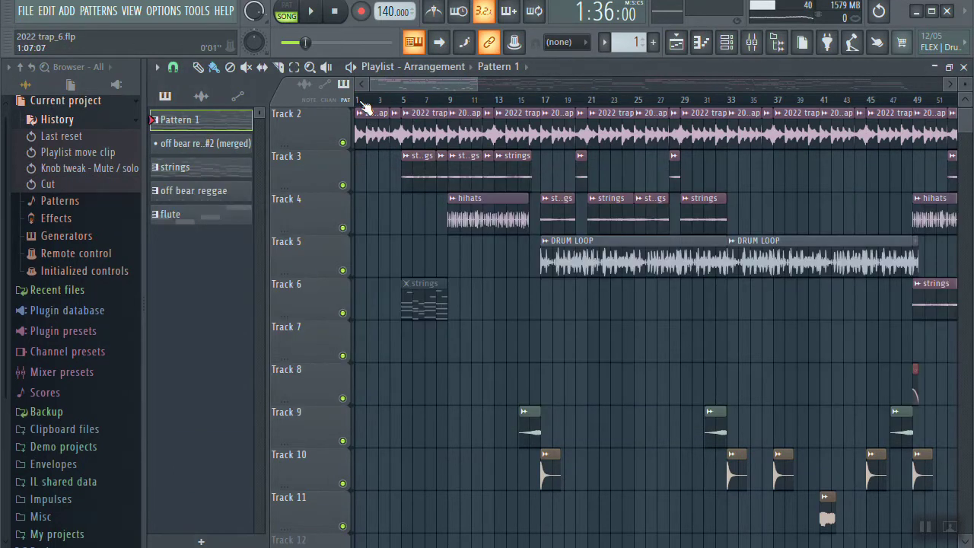
Step: Select the first eight bars of the playlist, from bar 1 to bar 9, covering the intro clips
left_click_drag(363, 104, 411, 108)
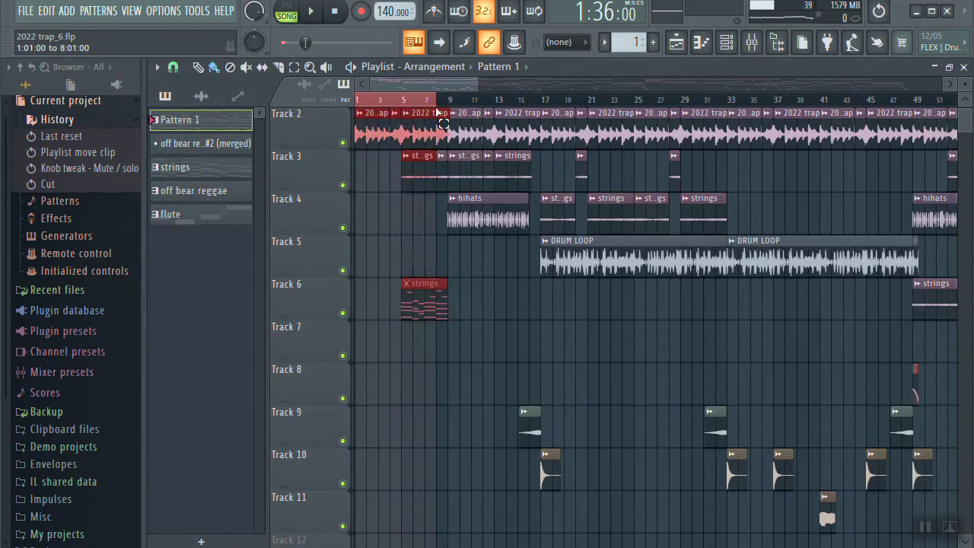
left_click_drag(962, 131, 962, 112)
scroll(389, 99, "up", 5)
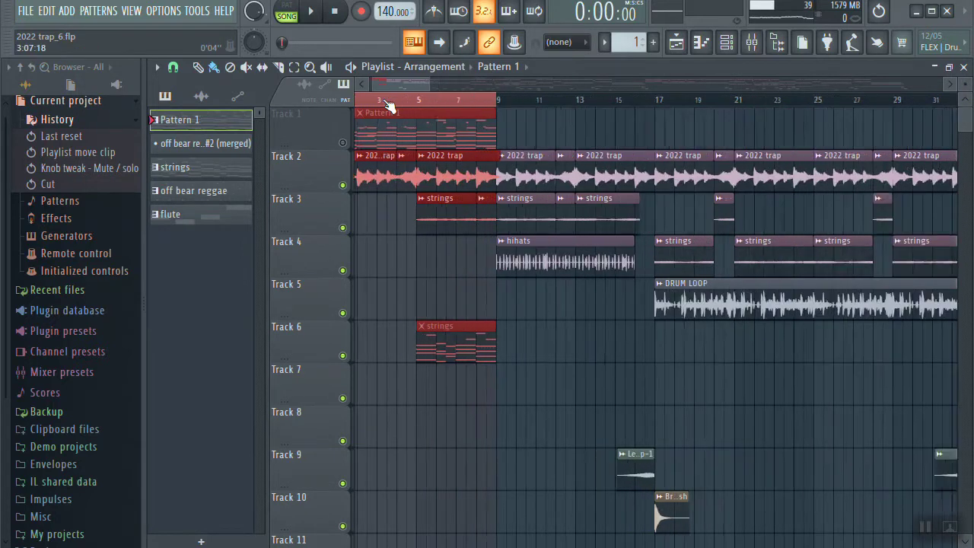
Step: Select bars 1 to 5 of the playlist and display all eight bars of Pattern 1's Close Grand notes in the piano roll
left_click_drag(461, 106, 358, 101)
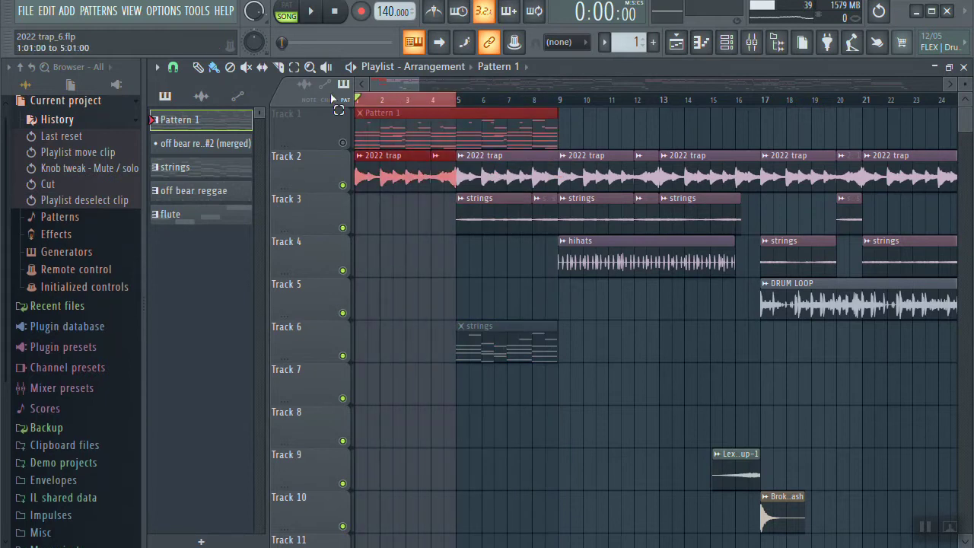
double_click(383, 132)
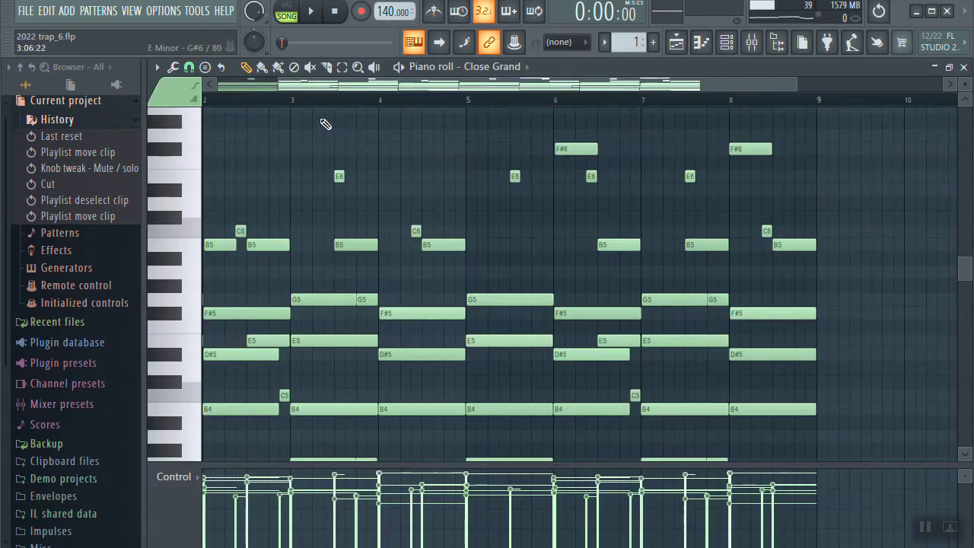
left_click_drag(295, 88, 147, 89)
scroll(349, 112, "down", 2)
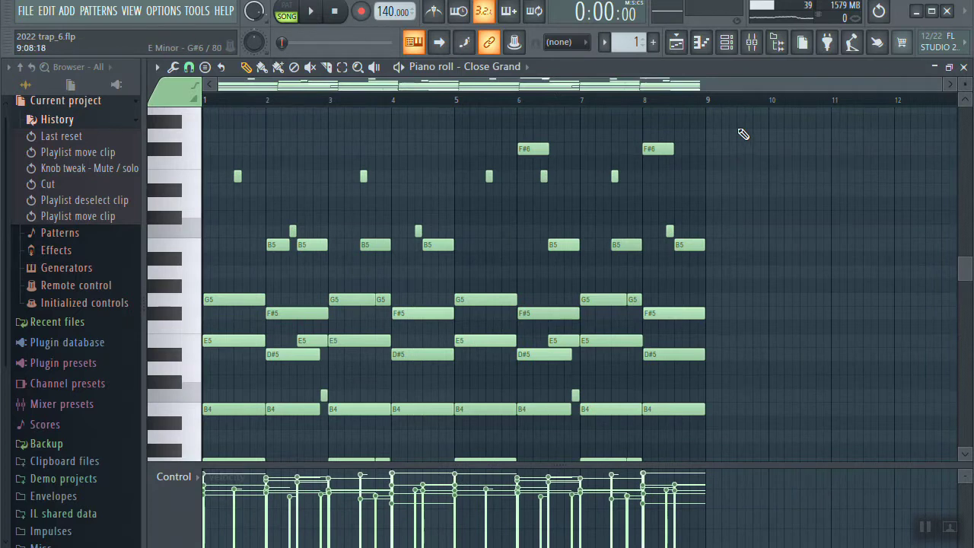
Step: Cut the upper melody notes, B5 and above, from the Close Grand part and play the pattern on its own in pattern mode
left_click_drag(762, 135, 235, 264)
key("ctrl+x")
key("space")
left_click(286, 13)
key("space")
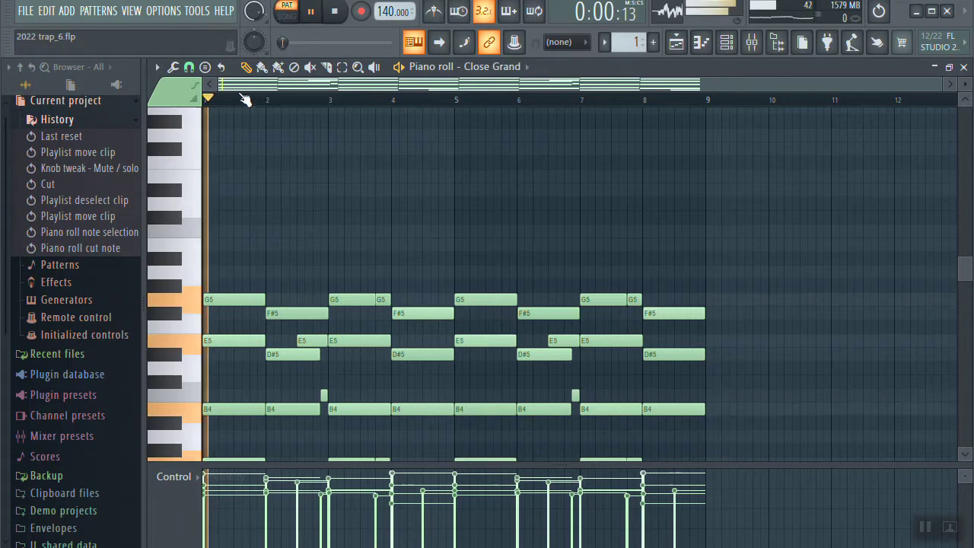
Step: Examine the Close Grand chord notes during playback, with the eight bars filling an enlarged note grid
scroll(286, 212, "down", 3)
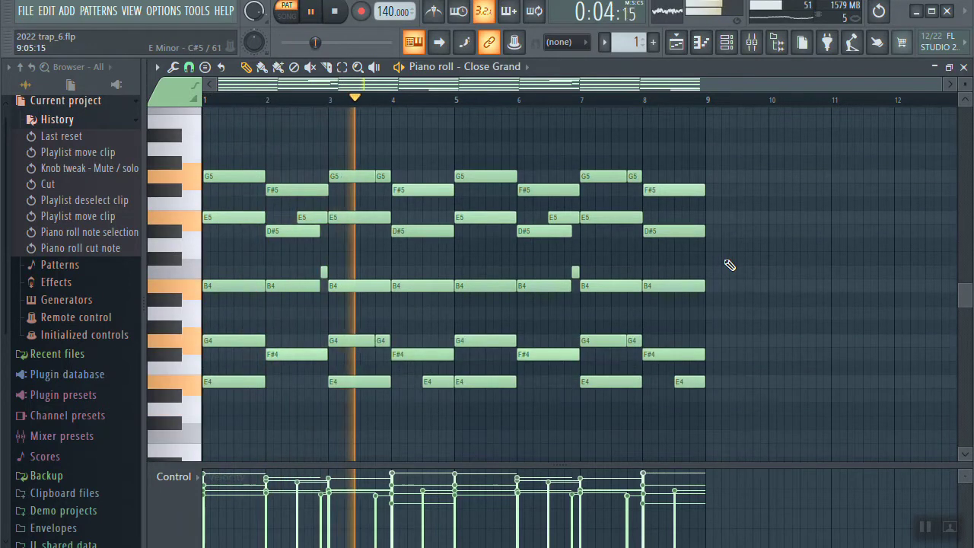
scroll(729, 264, "up", 1)
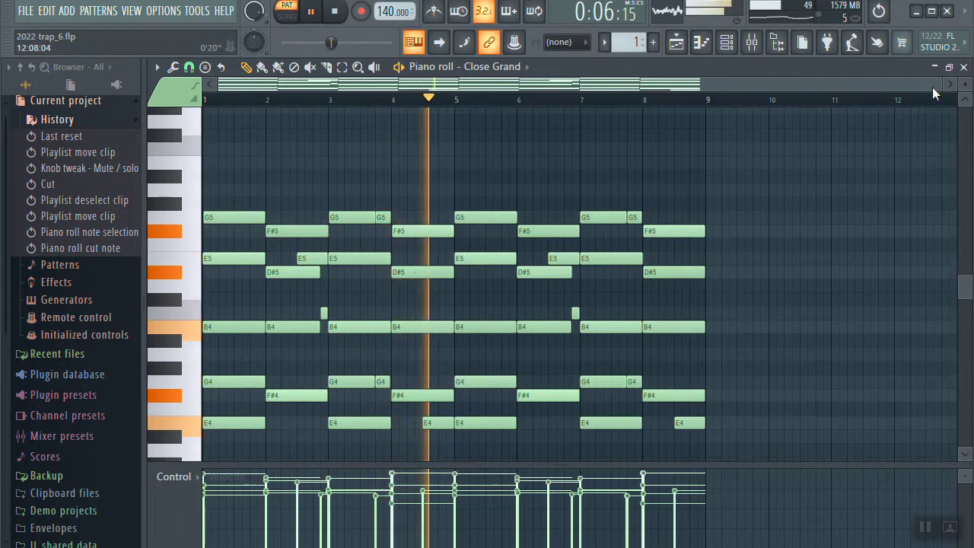
left_click_drag(942, 84, 723, 96)
left_click_drag(966, 82, 965, 87)
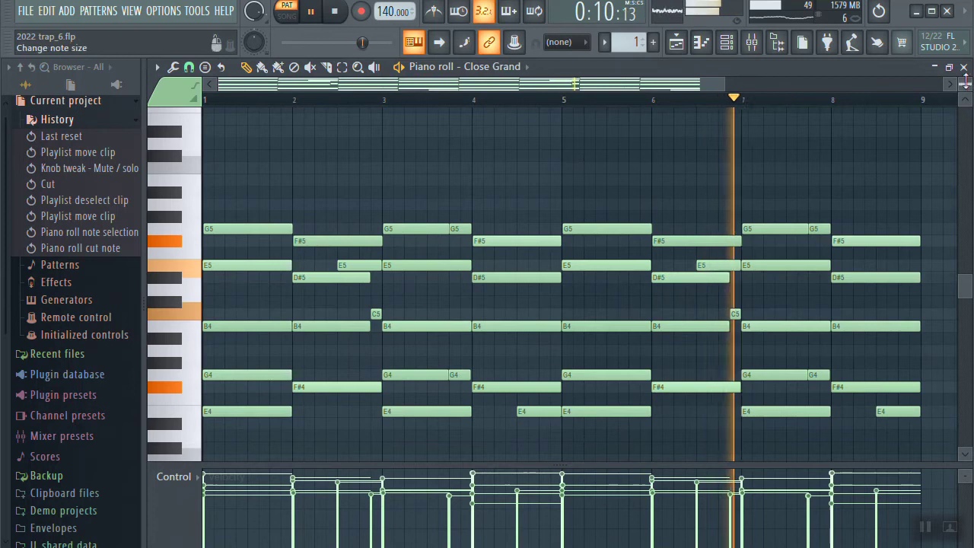
left_click_drag(760, 461, 764, 495)
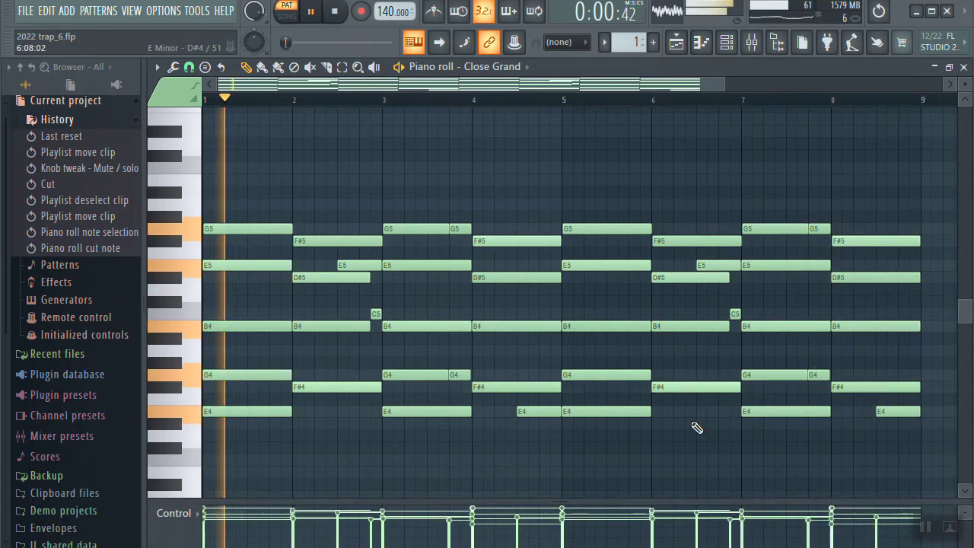
Step: Undo the cut of the upper melody notes and deselect them
key("ctrl+z")
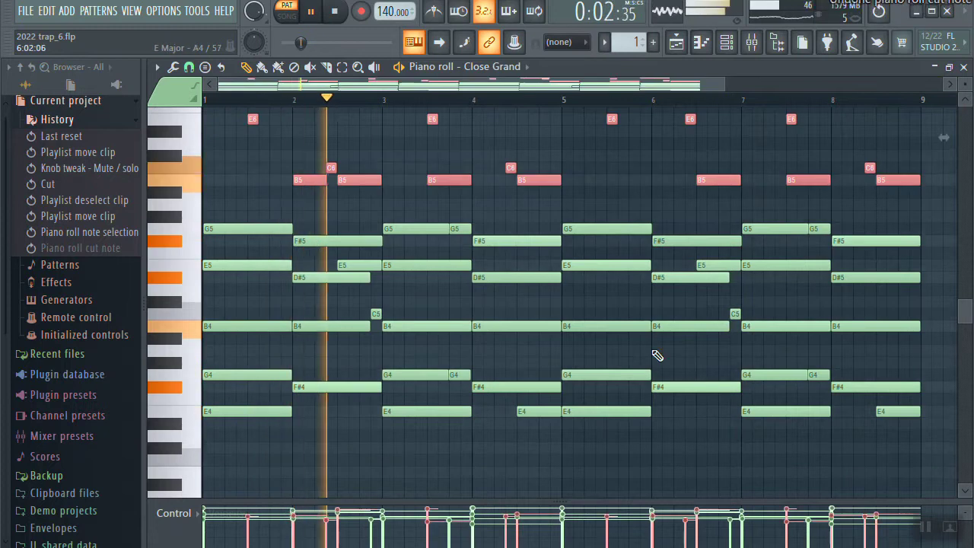
scroll(688, 358, "up", 2)
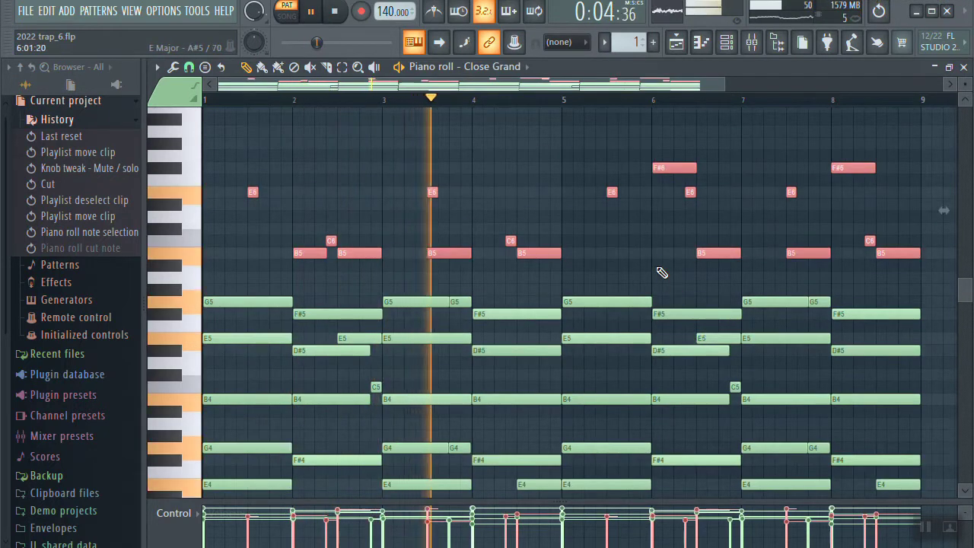
key("ctrl+d")
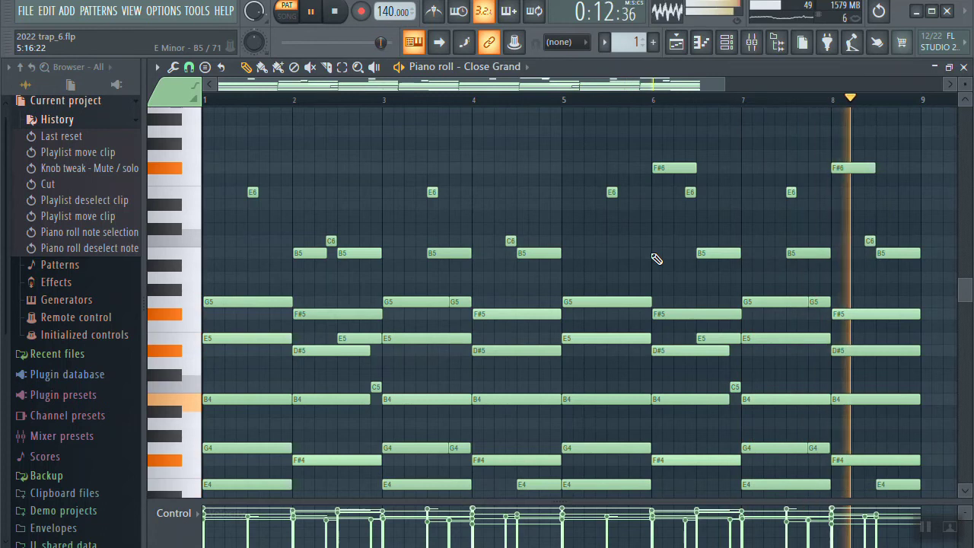
Step: Check the playing pattern against the metronome, then stop playback and return to the playlist
left_click(434, 12)
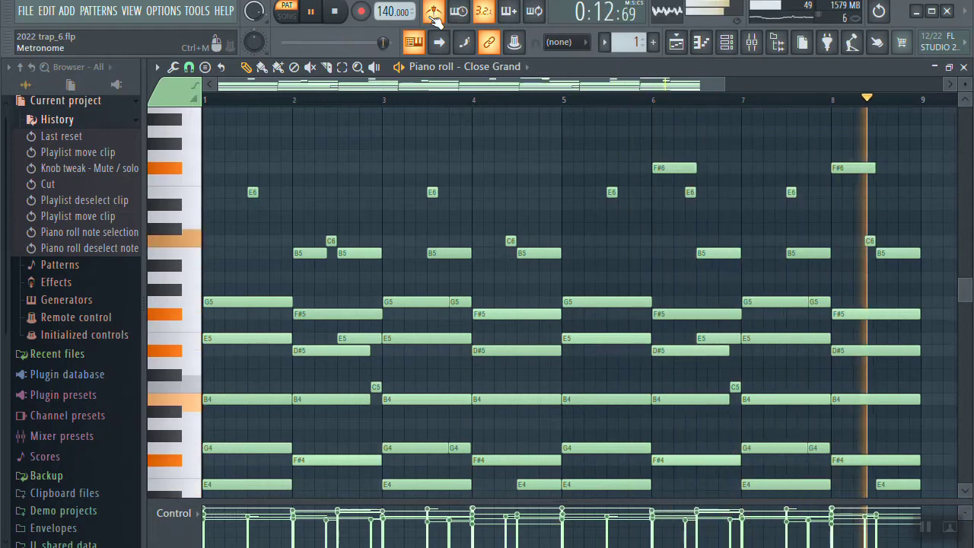
key("space")
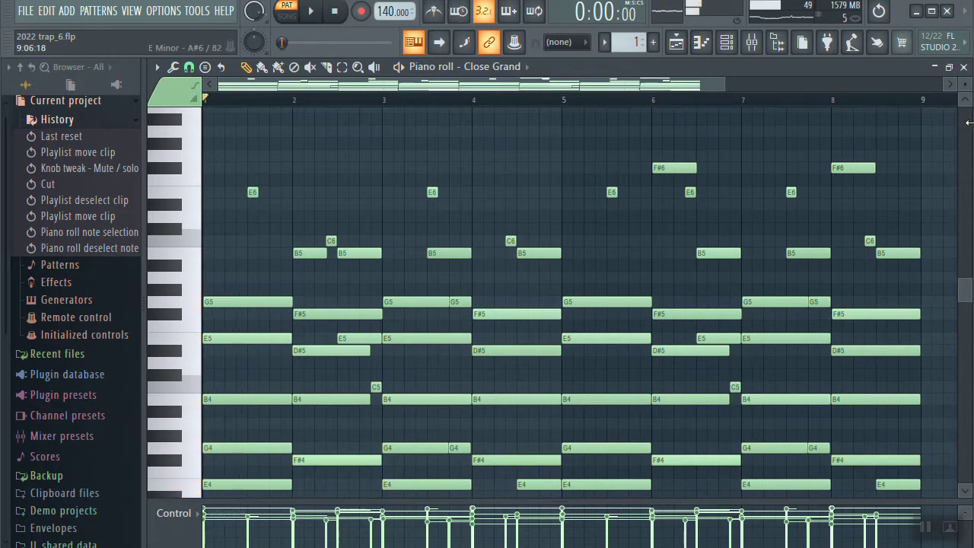
left_click(962, 67)
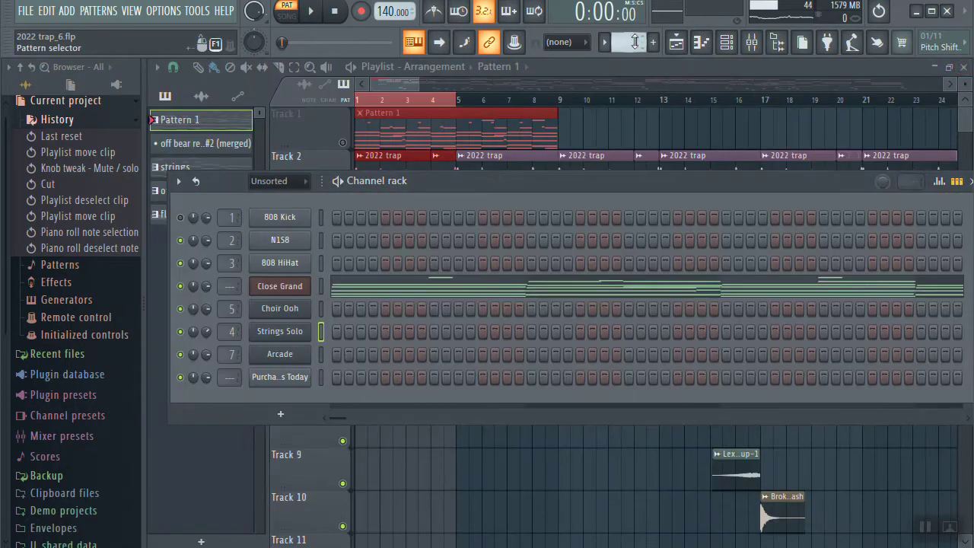
key("F6")
Step: Play the song from its first bar and open the 2022 trap audio clip's channel settings
left_click(373, 158)
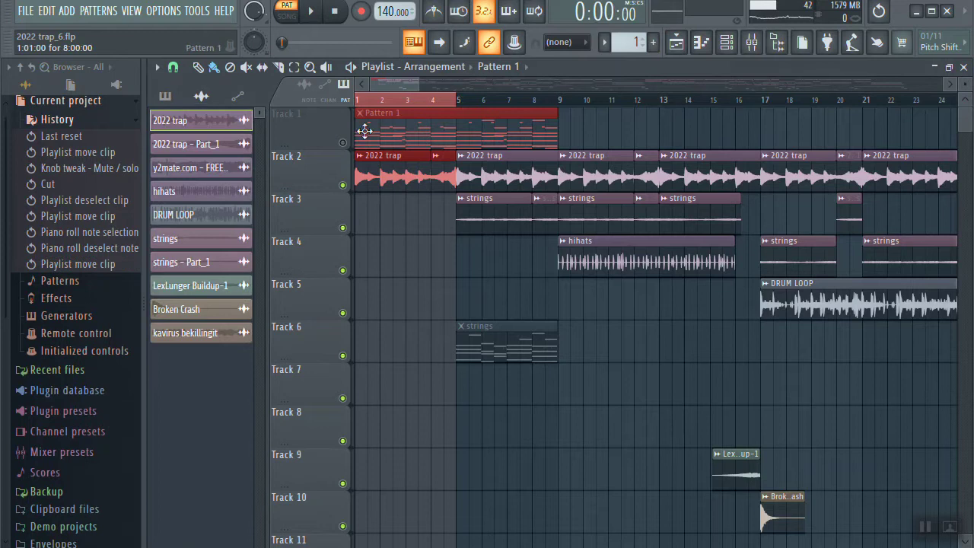
double_click(366, 166)
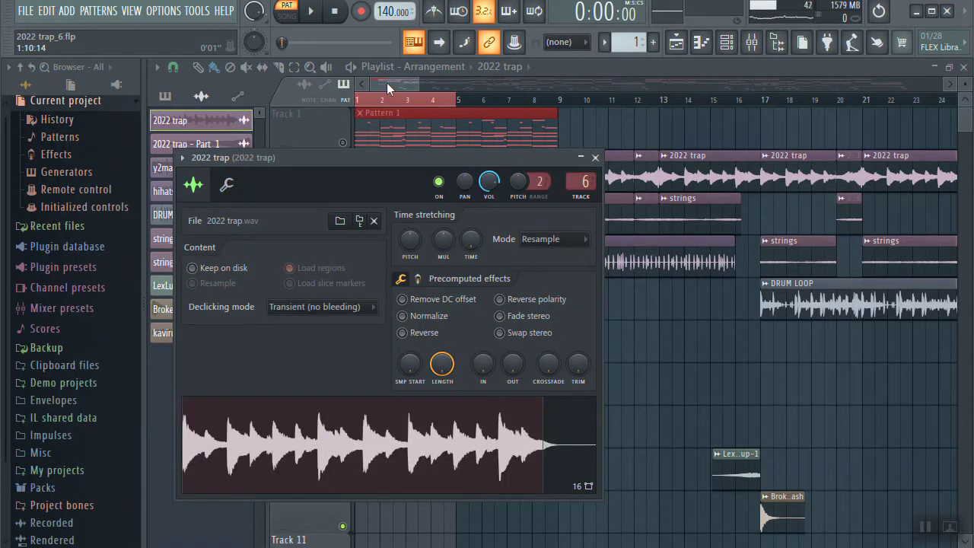
key("Escape")
scroll(373, 105, "up", 4)
key("space")
double_click(376, 168)
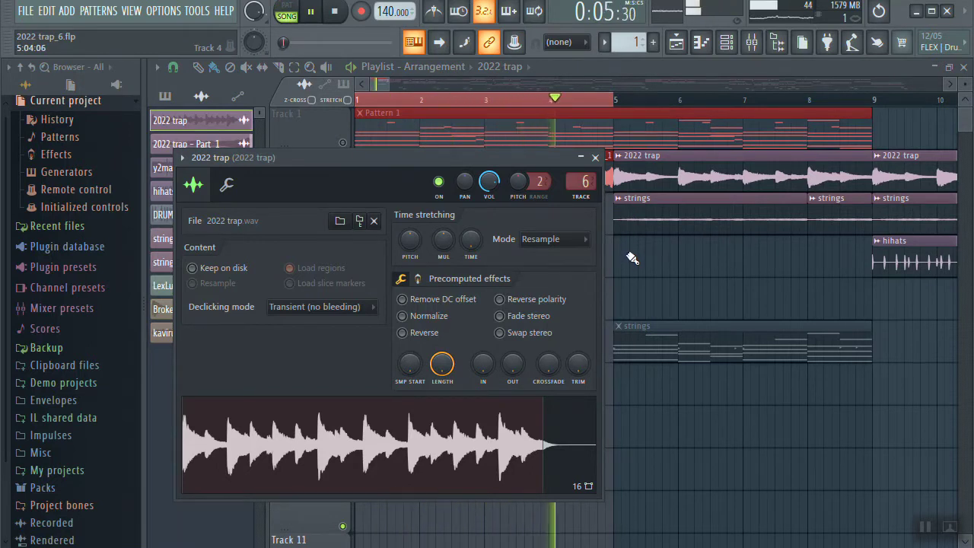
Step: Open the Fruity parametric EQ, Fruity Filter and Fruity Stereo Shaper on the 2022 trap mixer track to view their settings
key("F9")
left_click(822, 206)
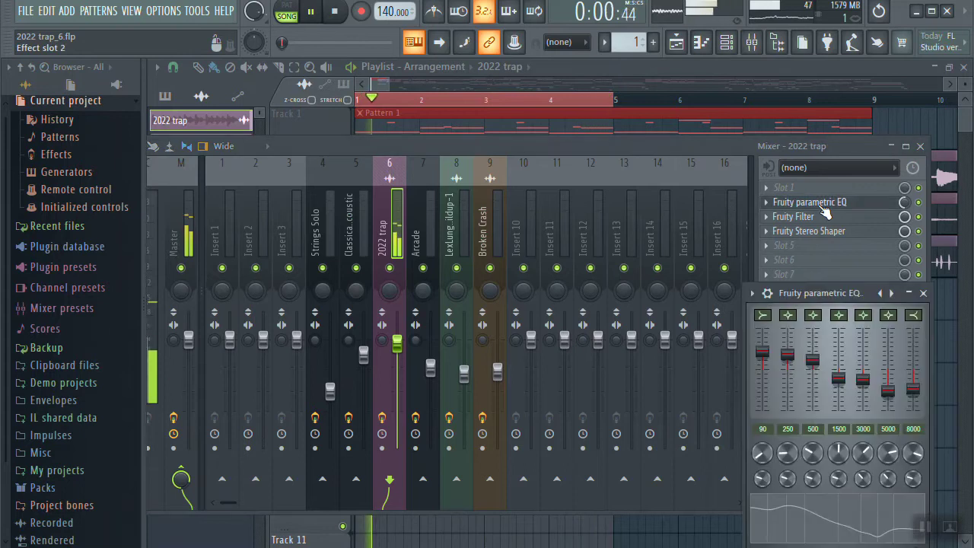
left_click(827, 217)
left_click(835, 235)
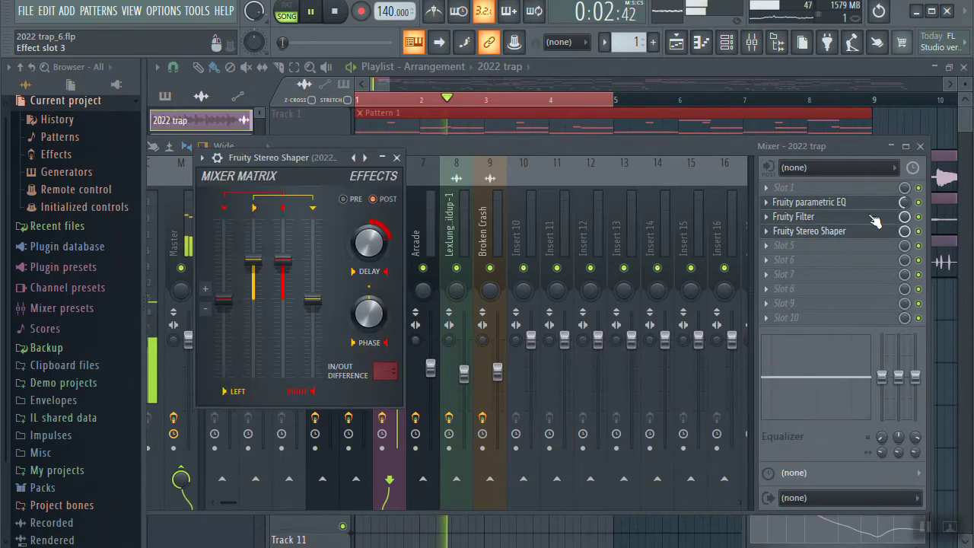
Step: Close the mixer, uncover the Fruity Filter settings by moving the sample's channel window aside, and return to the playlist
left_click(921, 147)
left_click_drag(497, 158, 503, 298)
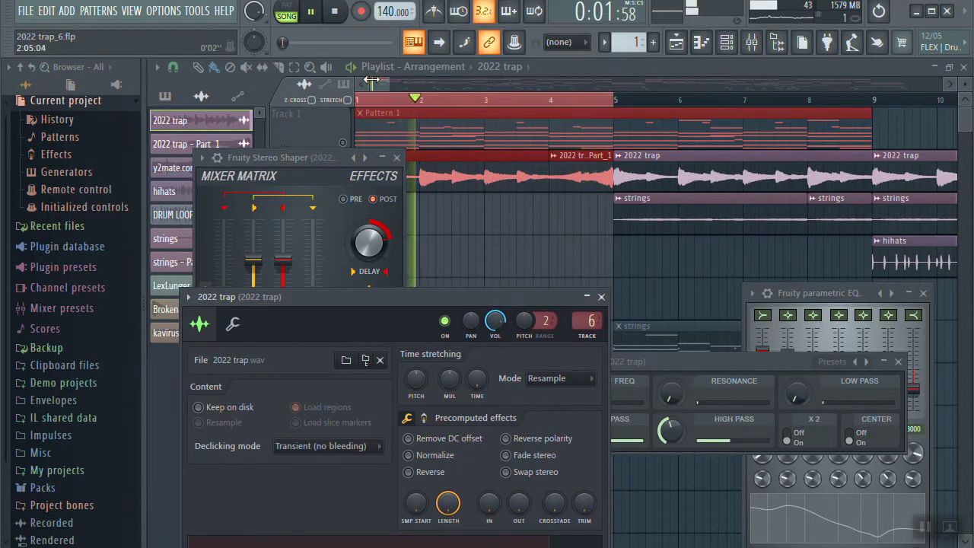
left_click(734, 363)
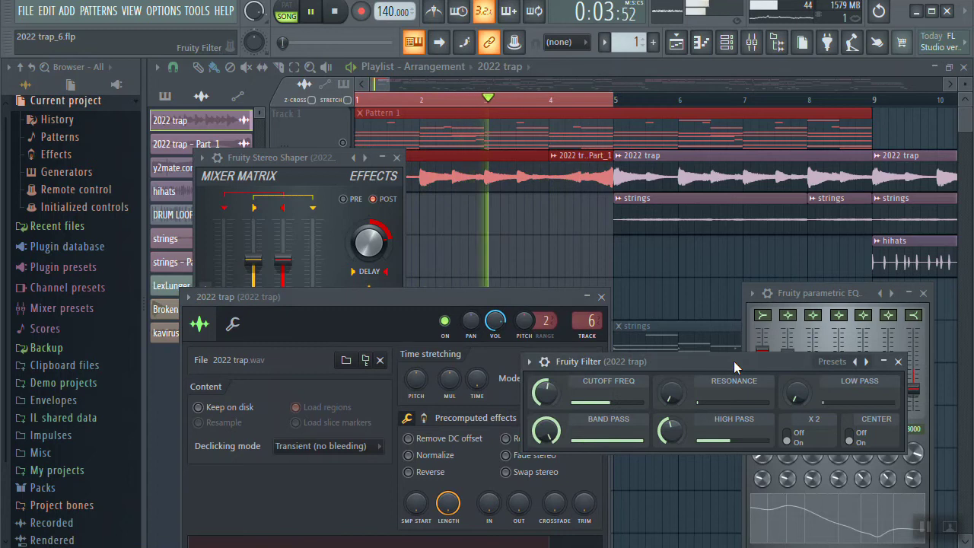
left_click(380, 83)
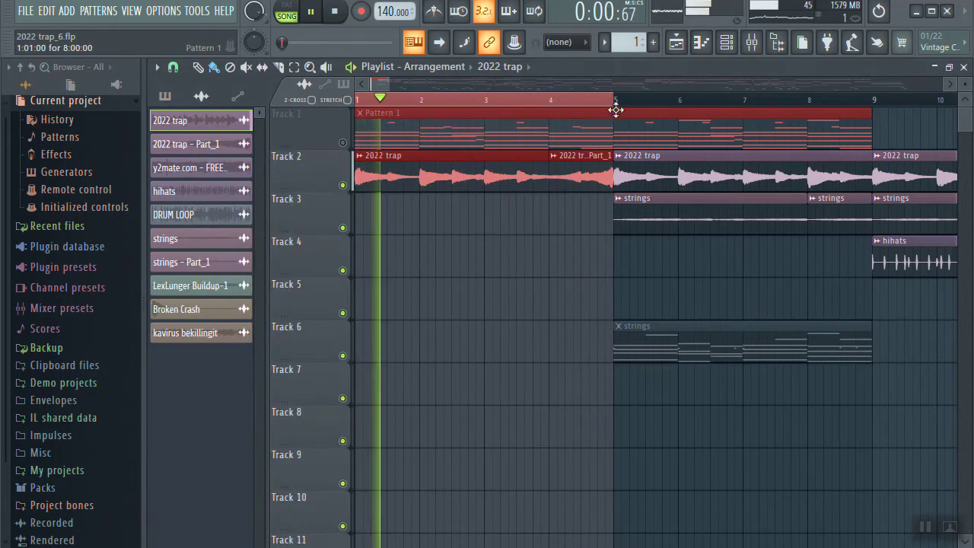
Step: Deselect the intro clips, stop playback and select bars 5 to 9 of the playlist, where the strings come in
scroll(616, 107, "down", 1)
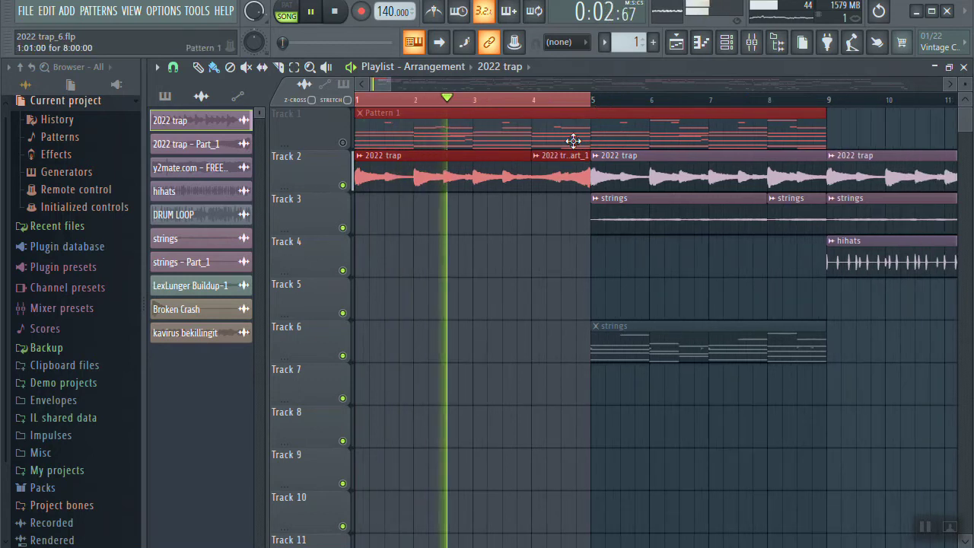
right_click(629, 268)
key("space")
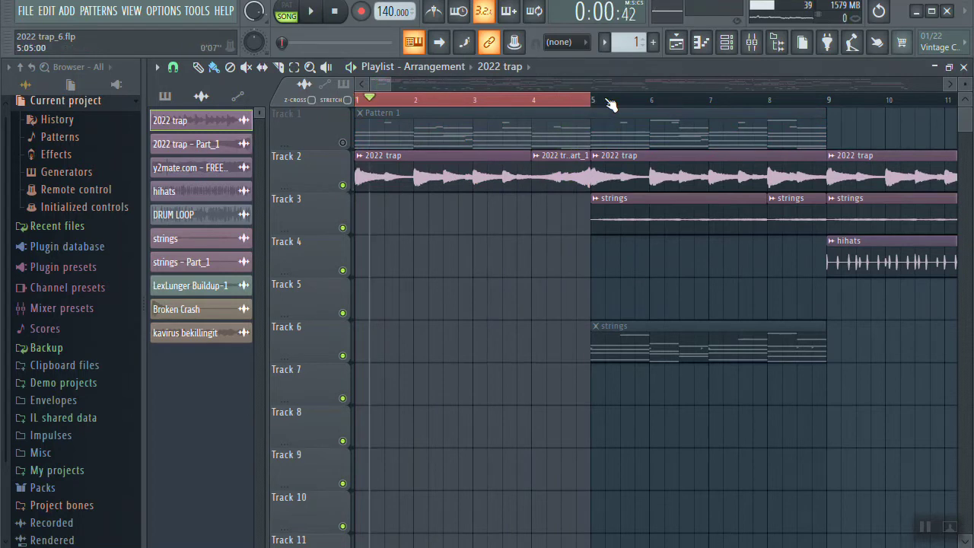
left_click_drag(599, 105, 828, 118)
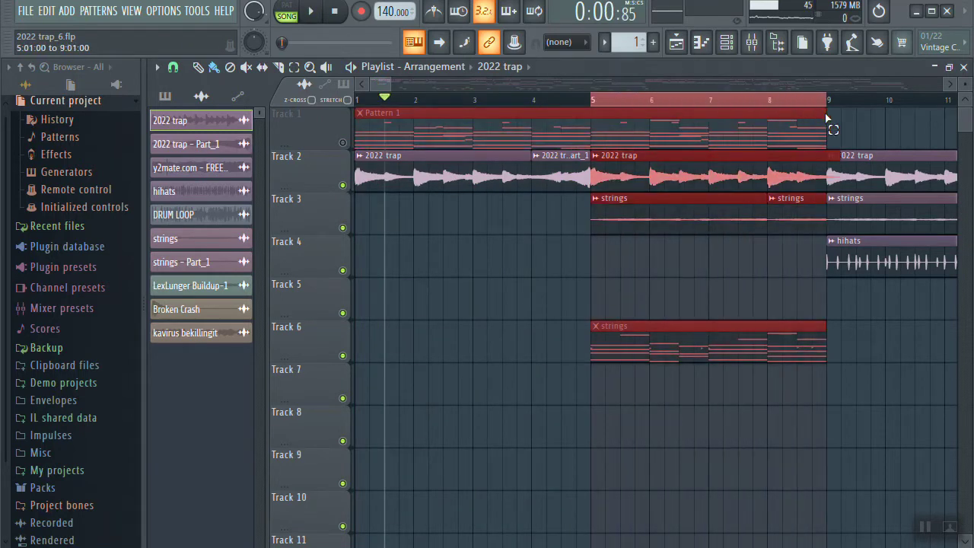
Step: Open the strings pattern from Track 6 and display its Strings Solo notes in the piano roll
left_click(658, 280)
double_click(641, 333)
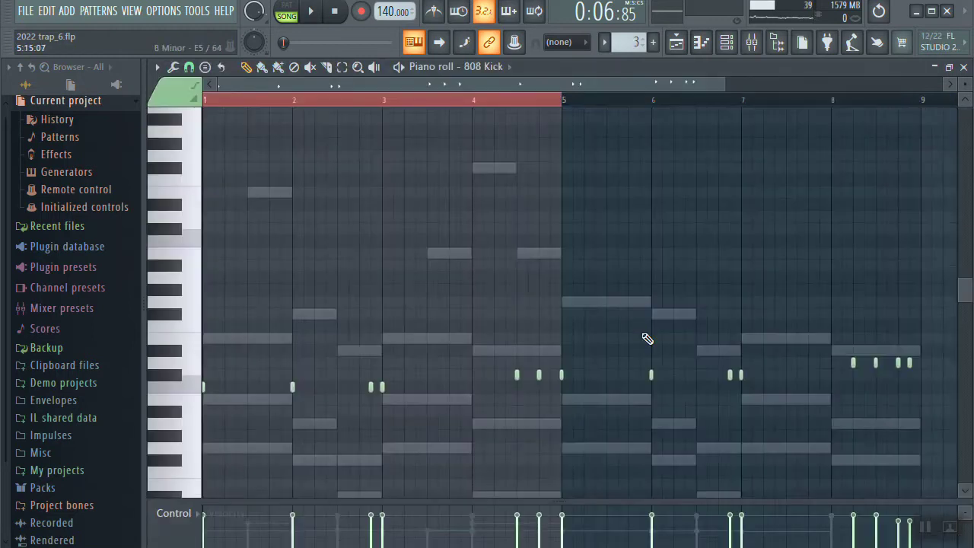
left_click(727, 43)
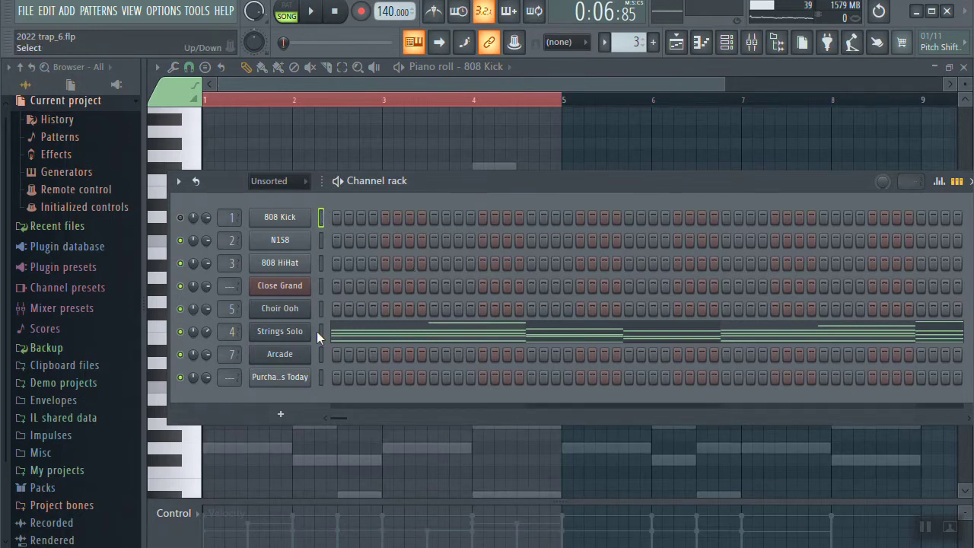
left_click(364, 331)
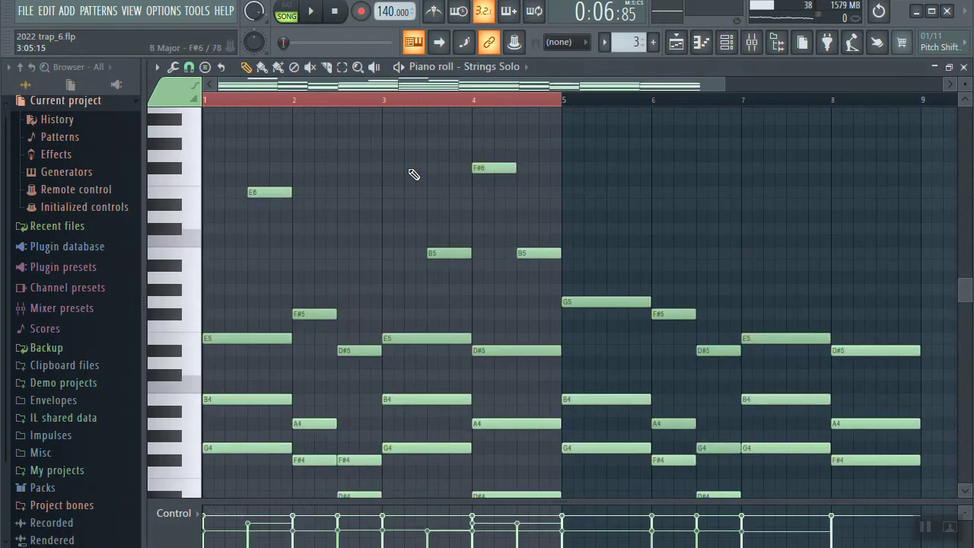
scroll(432, 107, "down", 2)
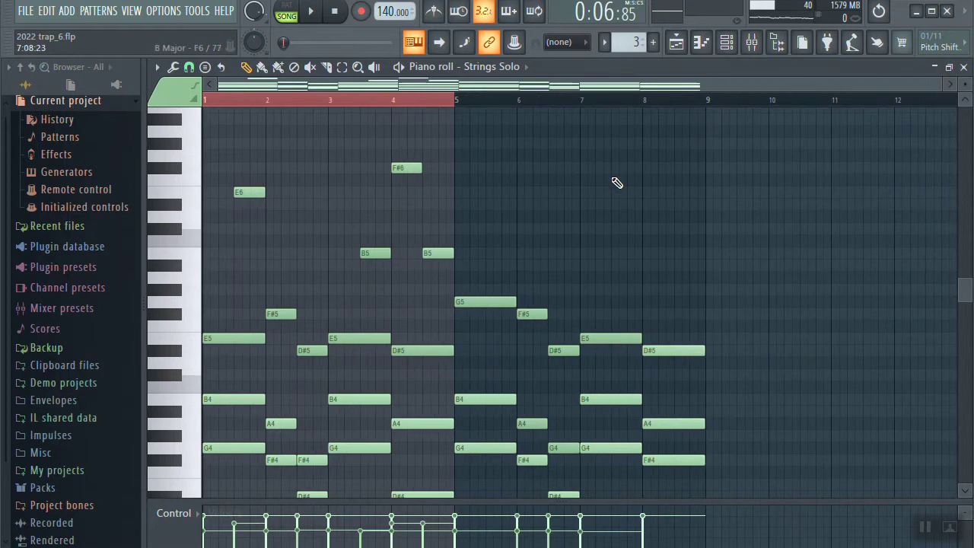
Step: Clear the piano roll's time selection, play the strings pattern on its own and examine its notes across all eight bars
left_click(221, 102)
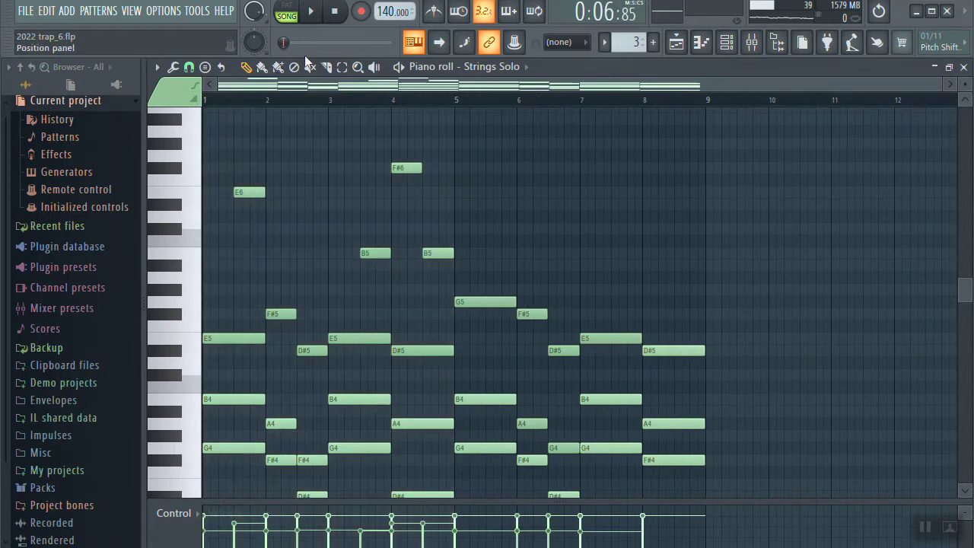
key("space")
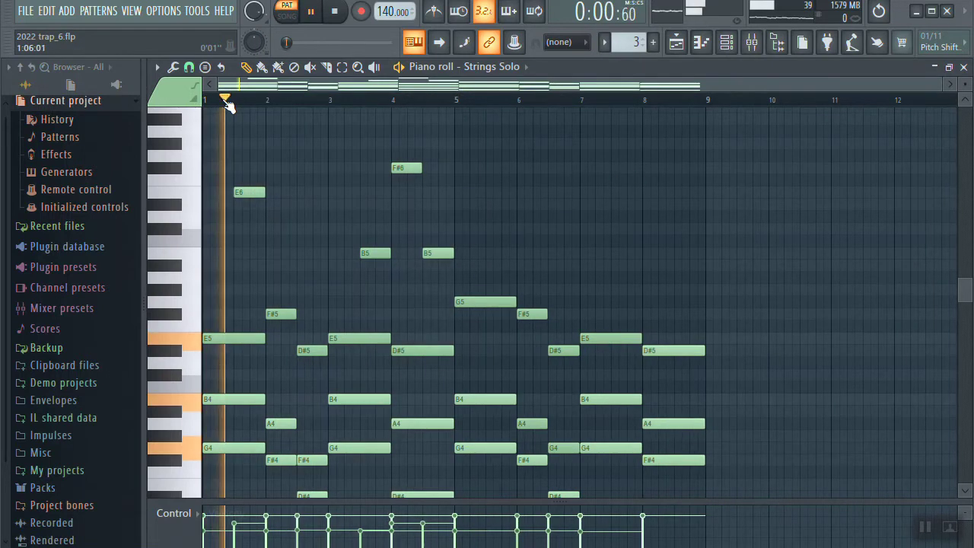
scroll(229, 102, "up", 2)
scroll(406, 196, "down", 1)
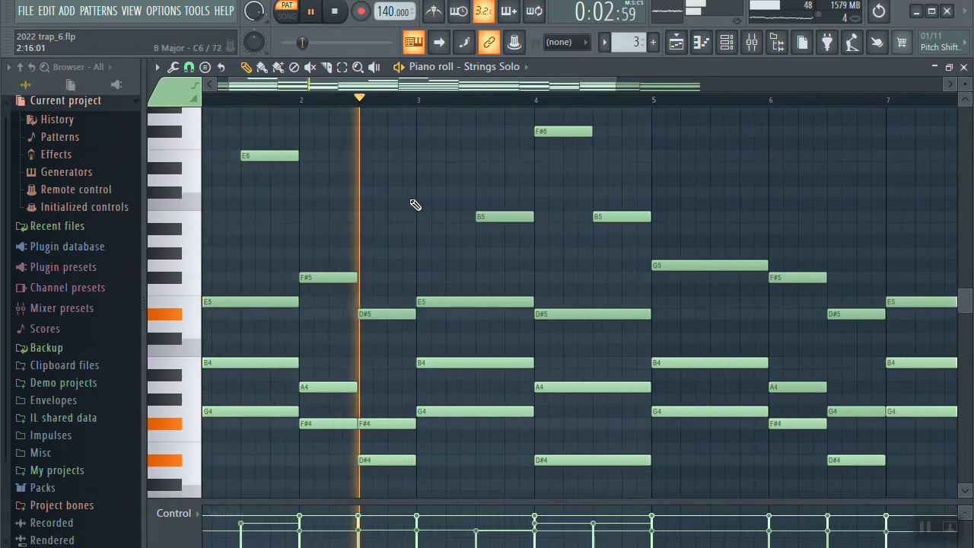
scroll(414, 206, "up", 2)
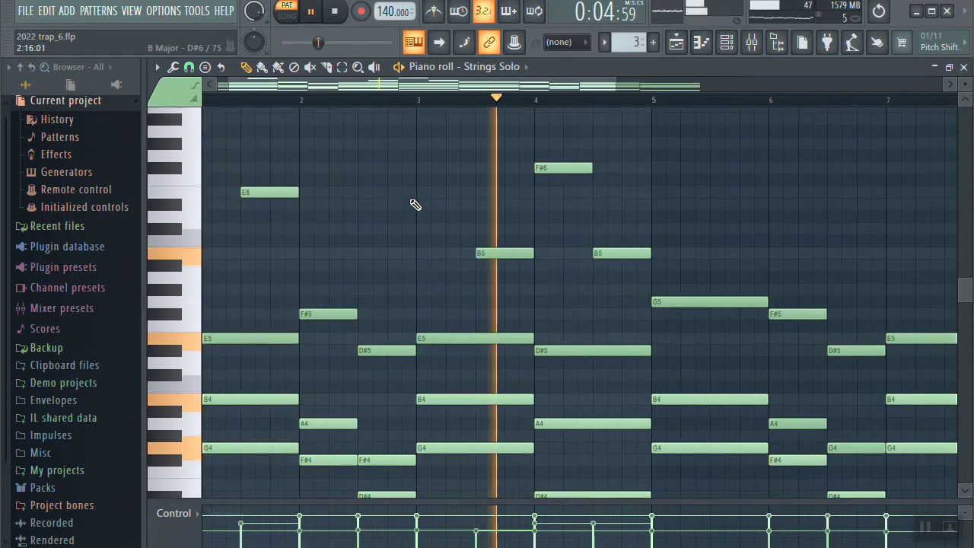
scroll(583, 109, "down", 3)
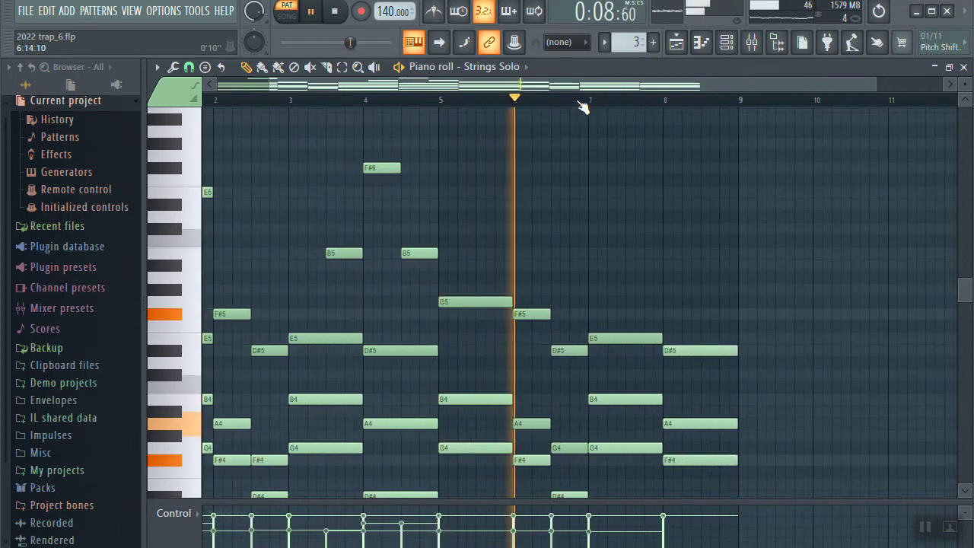
scroll(583, 109, "down", 1)
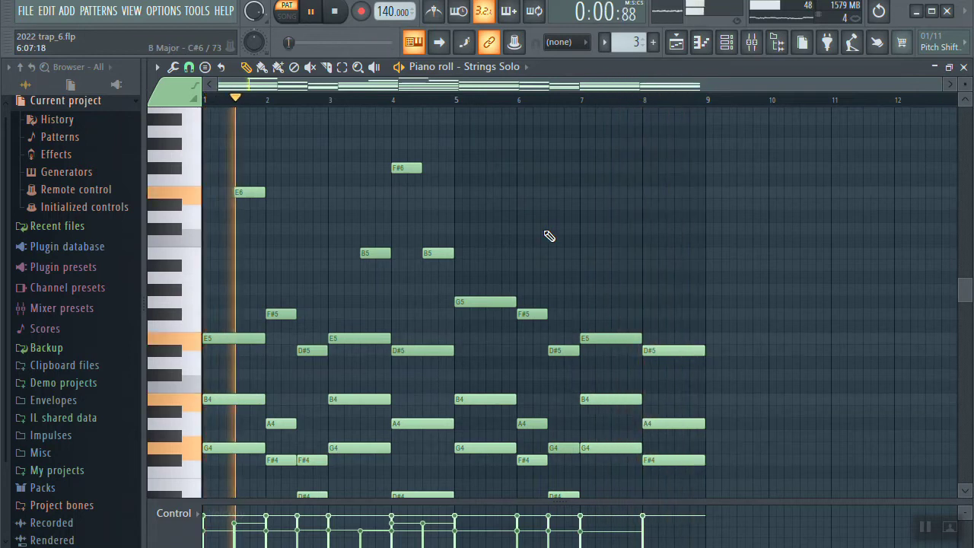
Step: Stop the strings pattern, close its piano roll and return to the playlist in song mode
left_click(445, 10)
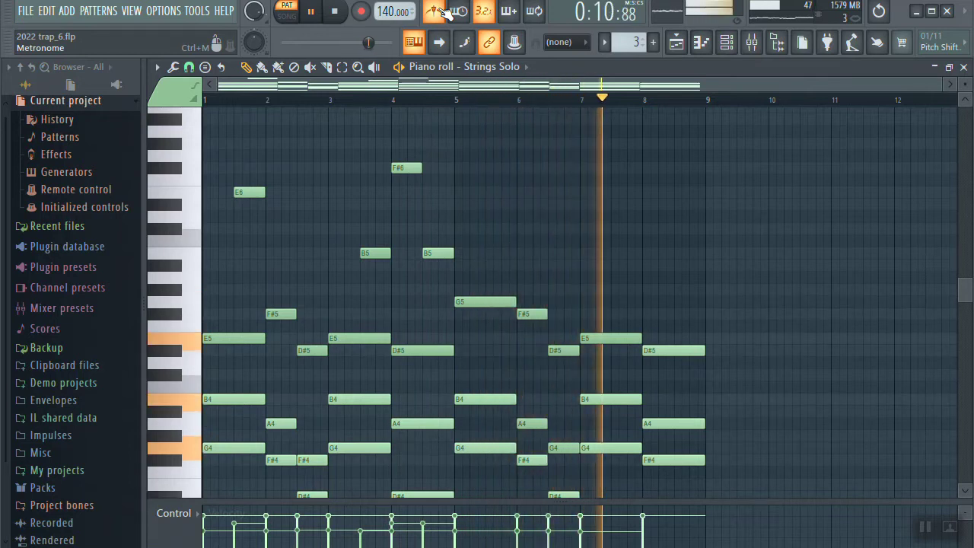
key("space")
left_click(965, 68)
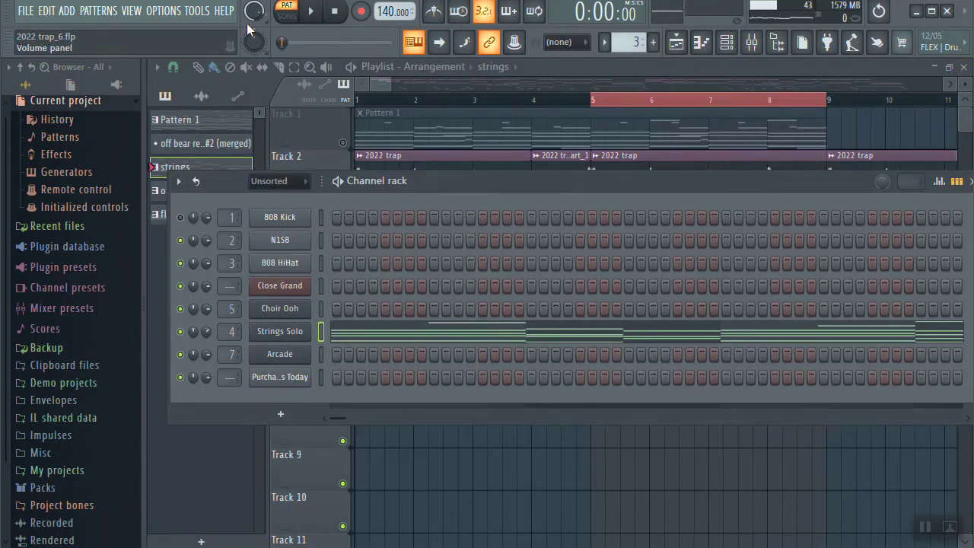
left_click(372, 82)
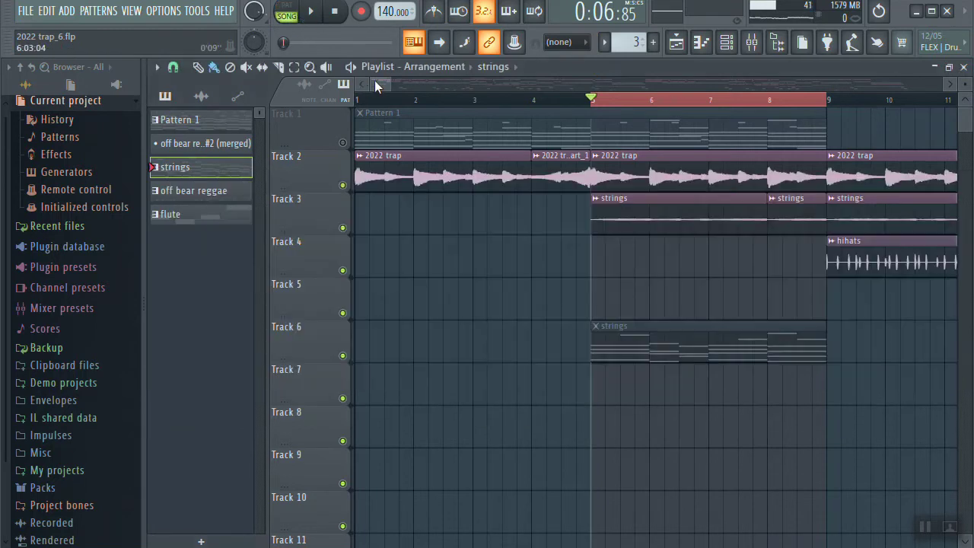
Step: View the strings audio clip's sample settings from Track 3 and listen to the strings section from bar 5 towards bar 9
double_click(681, 220)
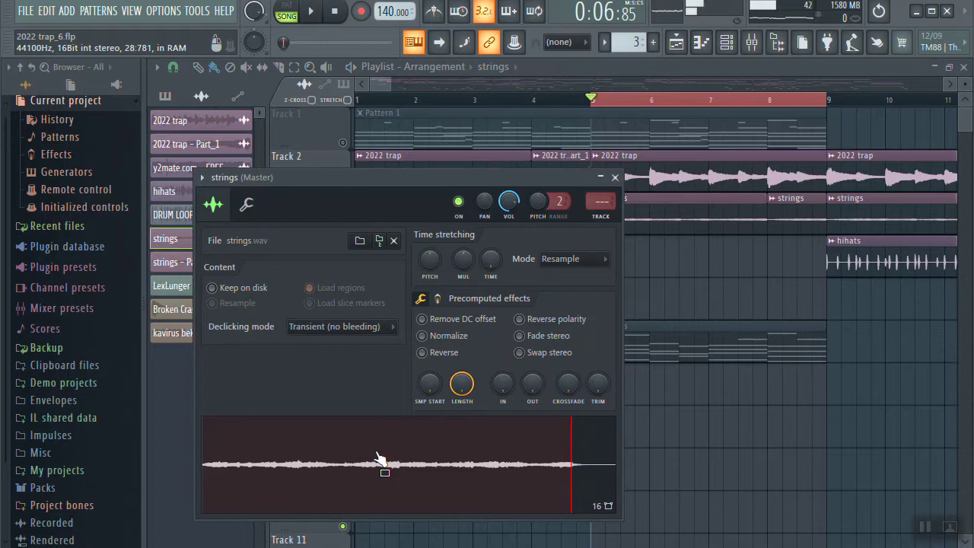
left_click_drag(428, 177, 538, 171)
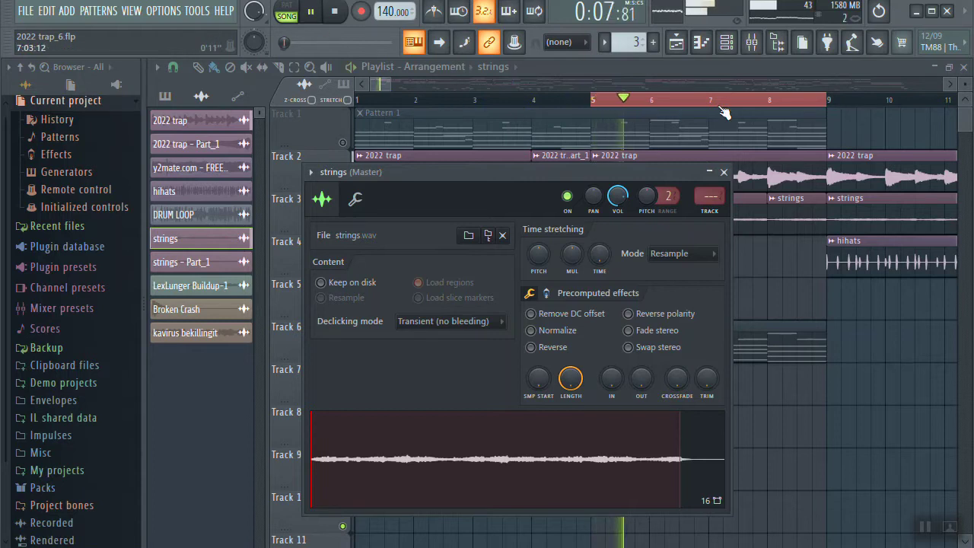
left_click_drag(384, 86, 389, 86)
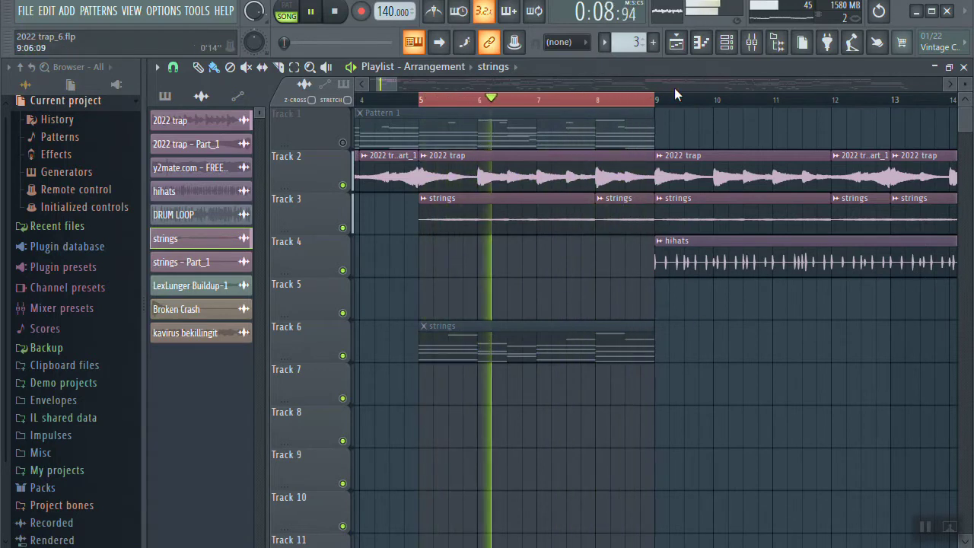
scroll(677, 97, "down", 3)
scroll(794, 106, "up", 3)
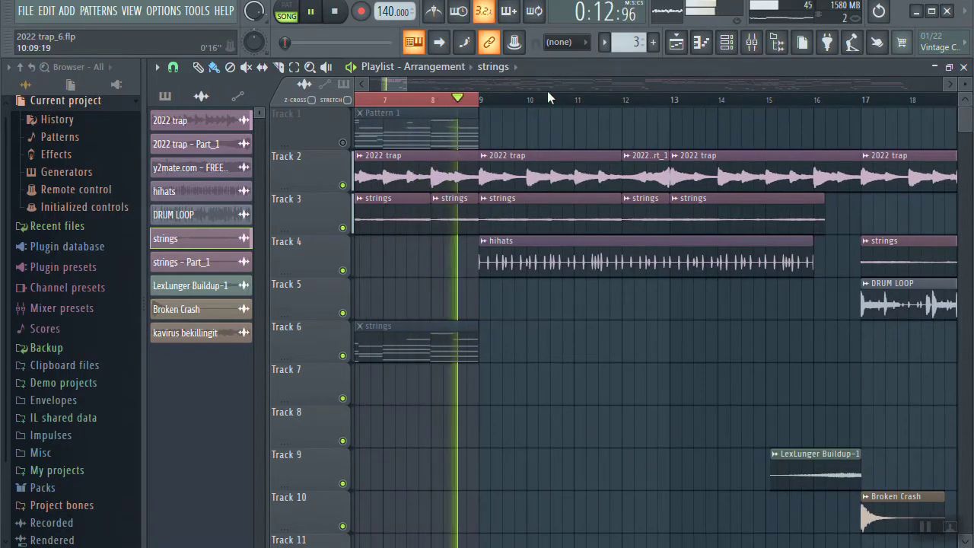
Step: Stop playback, select bars 9 to 13 and view the sample settings of the hihats clip on Track 4
key("space")
left_click_drag(481, 102, 669, 128)
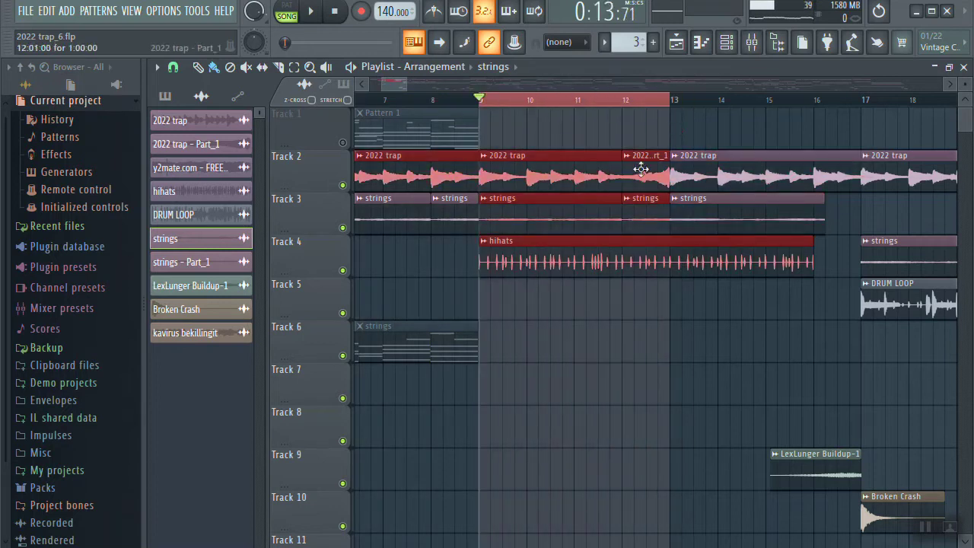
double_click(548, 252)
left_click_drag(500, 237, 514, 151)
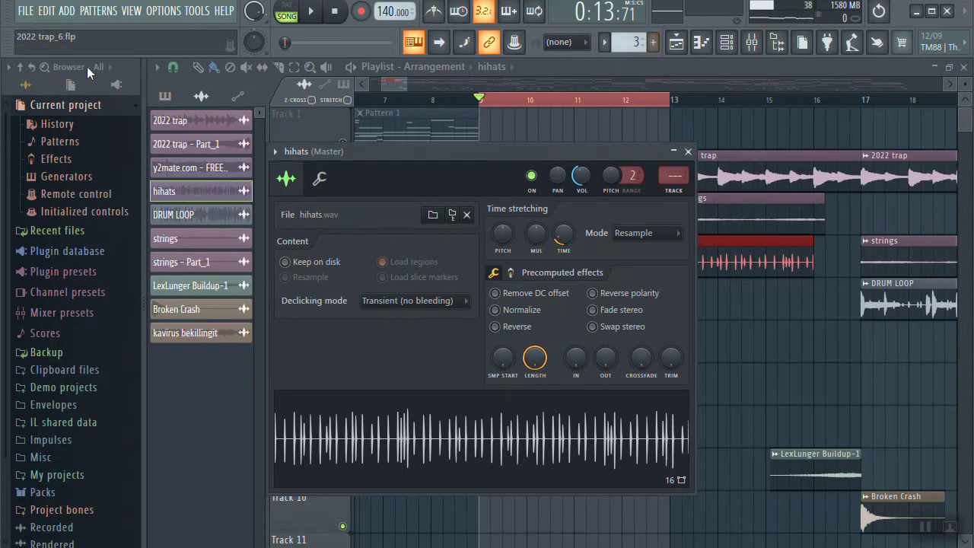
left_click(688, 151)
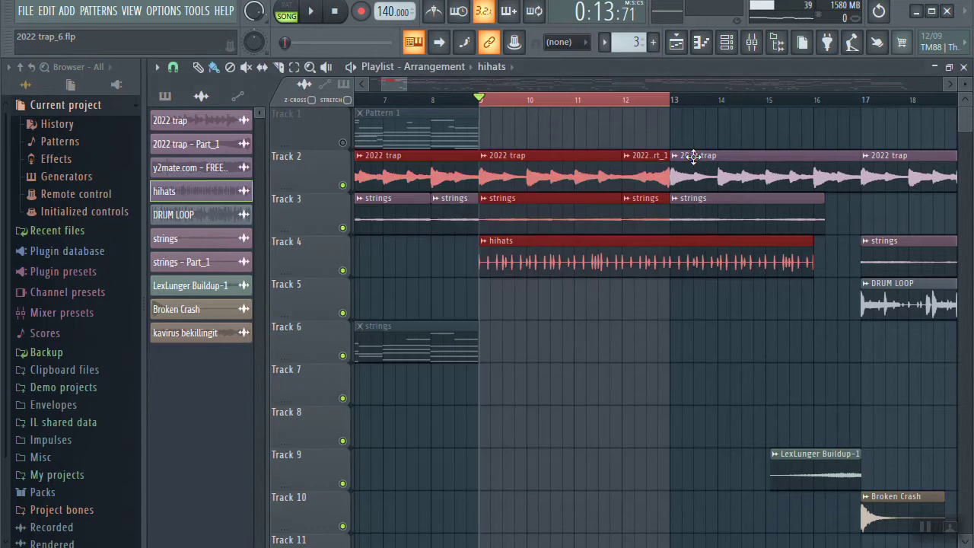
Step: Play the hihats section from bar 9, clear the selection and follow playback into bar 17 before stopping
key("space")
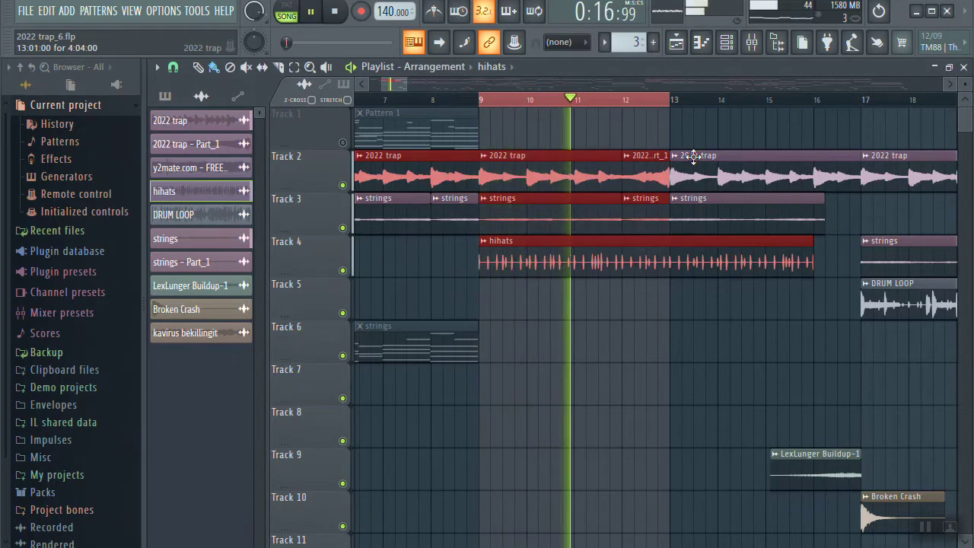
key("ctrl+d")
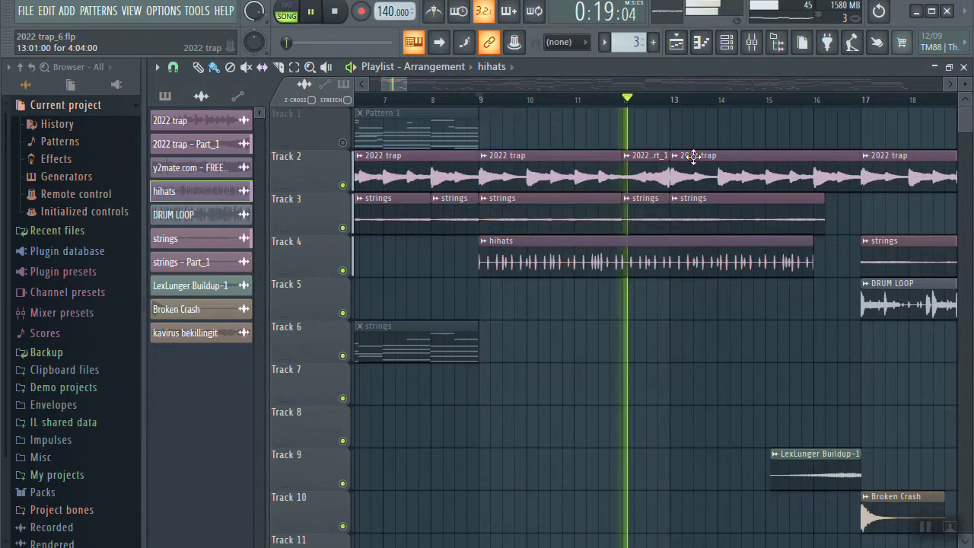
left_click(950, 85)
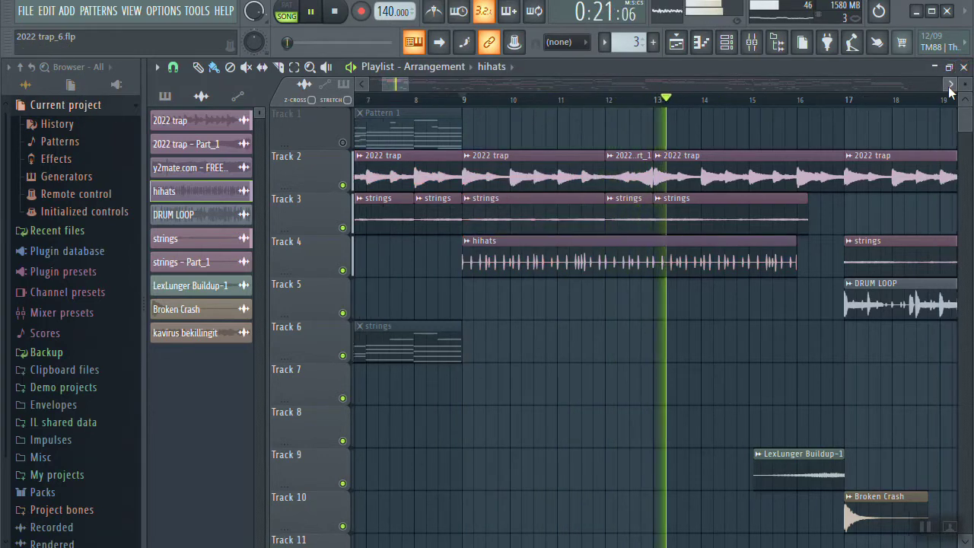
left_click(950, 85)
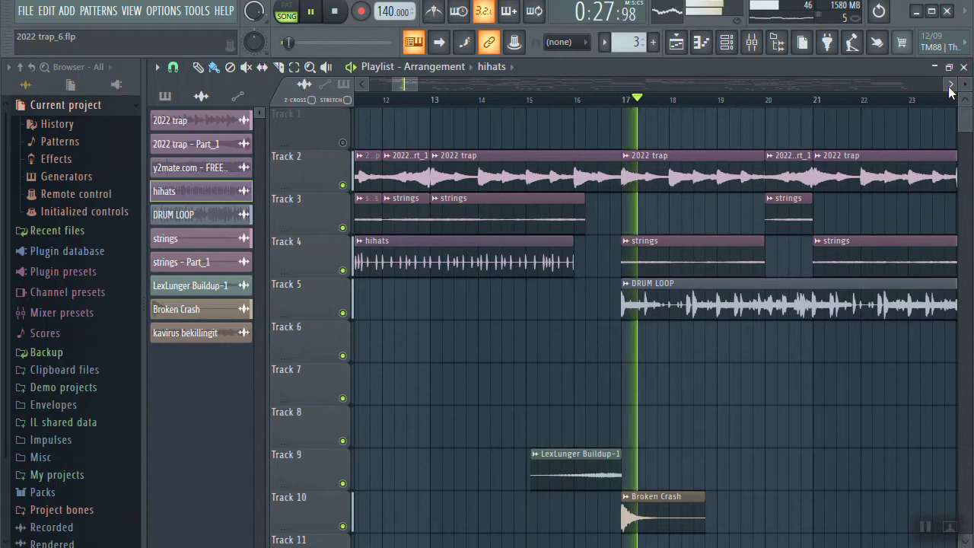
key("space")
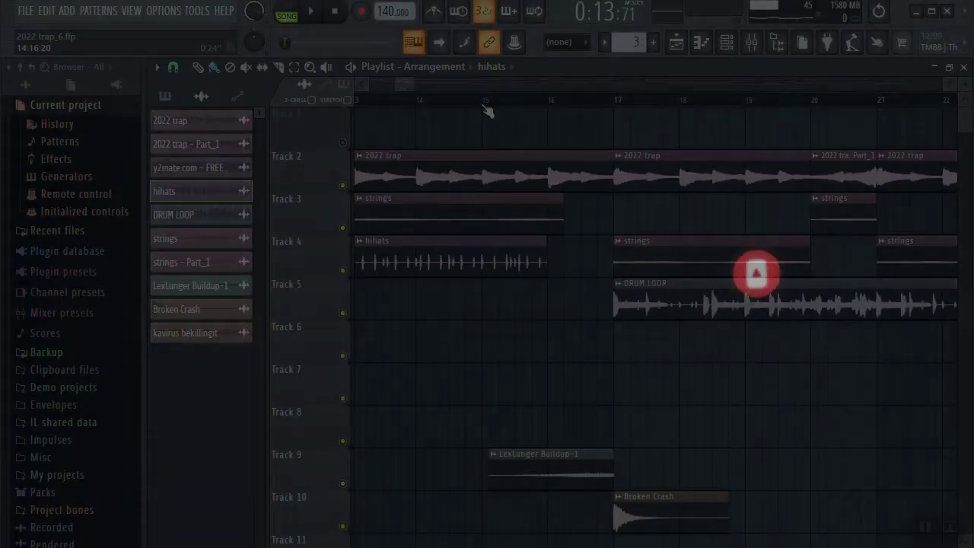
Step: Select bars 15 to 18 and view the sample settings of the LexLunger Buildup-1 clip on Track 9
left_click_drag(489, 114, 687, 131)
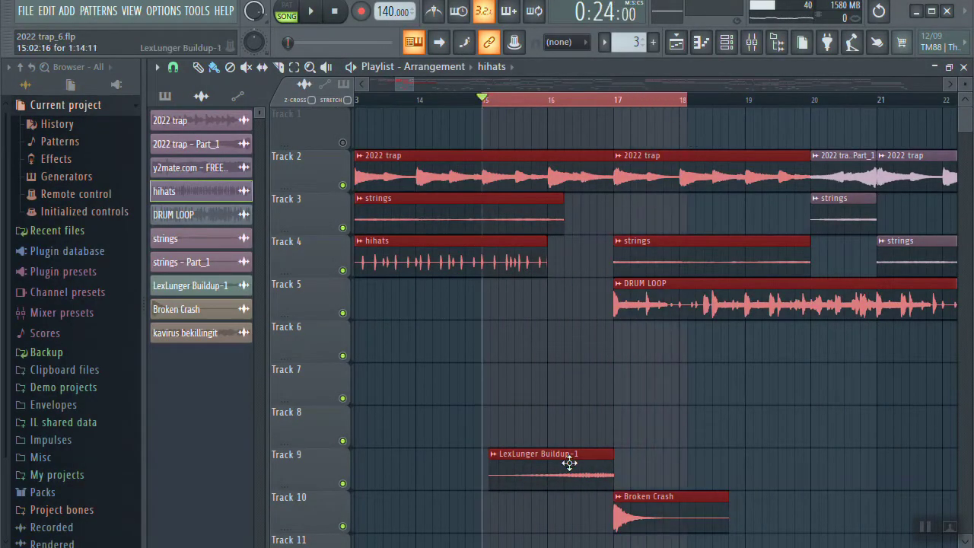
double_click(569, 463)
left_click_drag(478, 255, 464, 135)
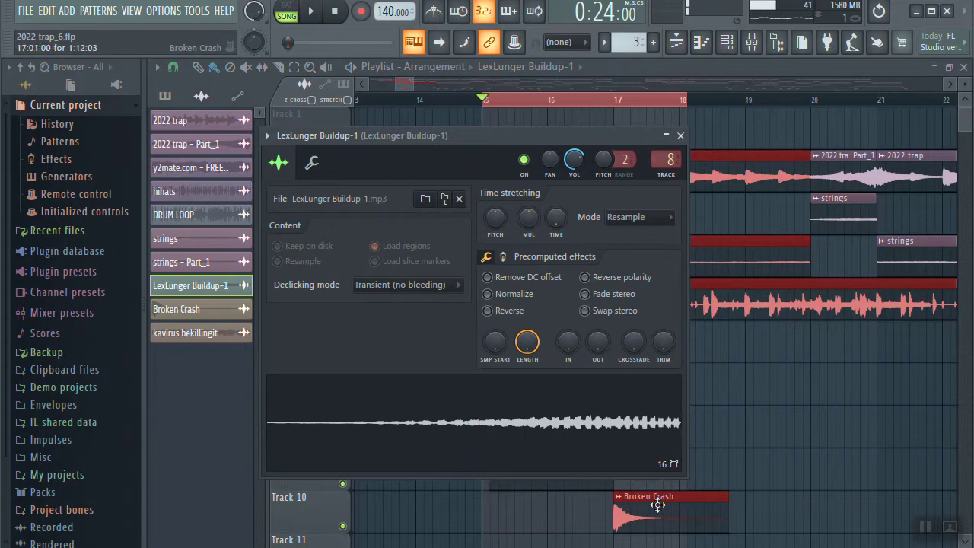
left_click(681, 136)
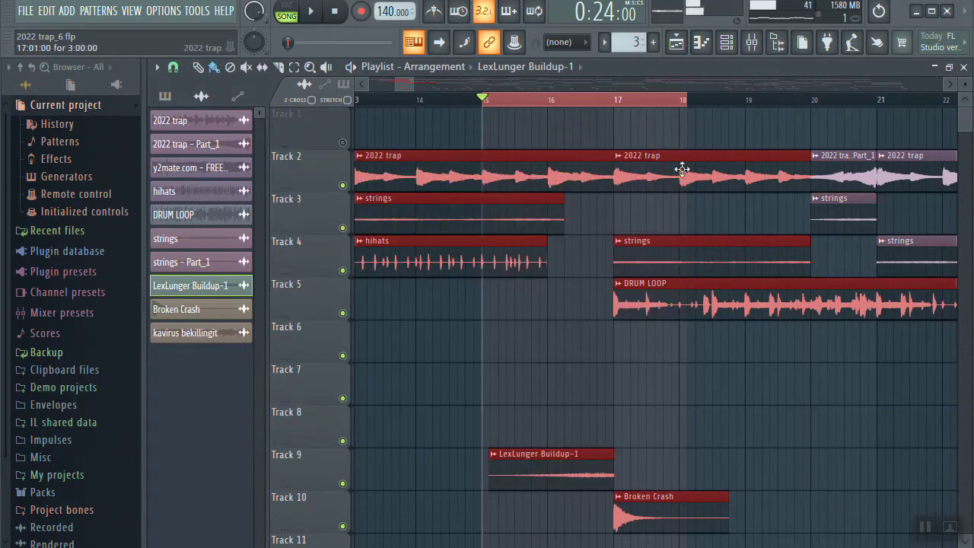
Step: View the Broken Crash clip's sample settings from Track 10, close them and play the selected transition
double_click(655, 507)
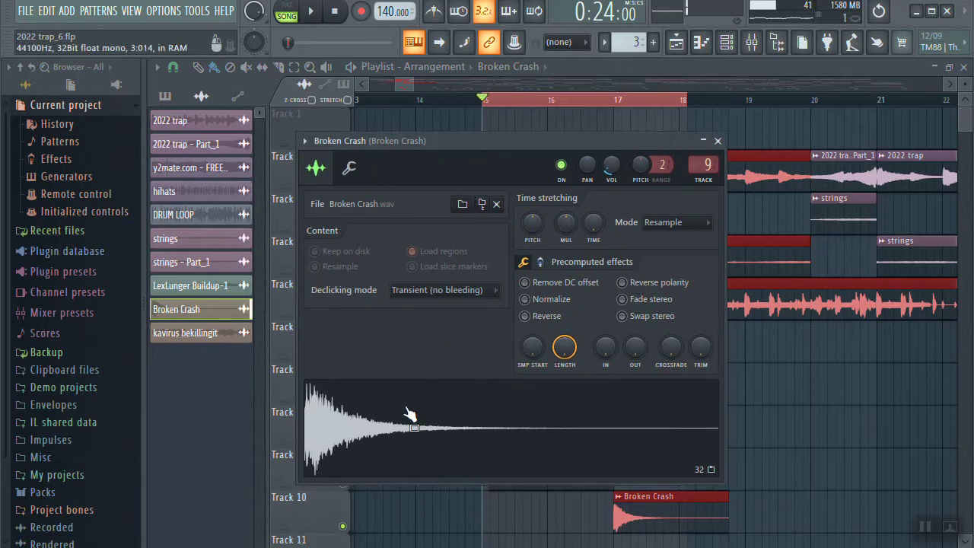
key("Escape")
key("space")
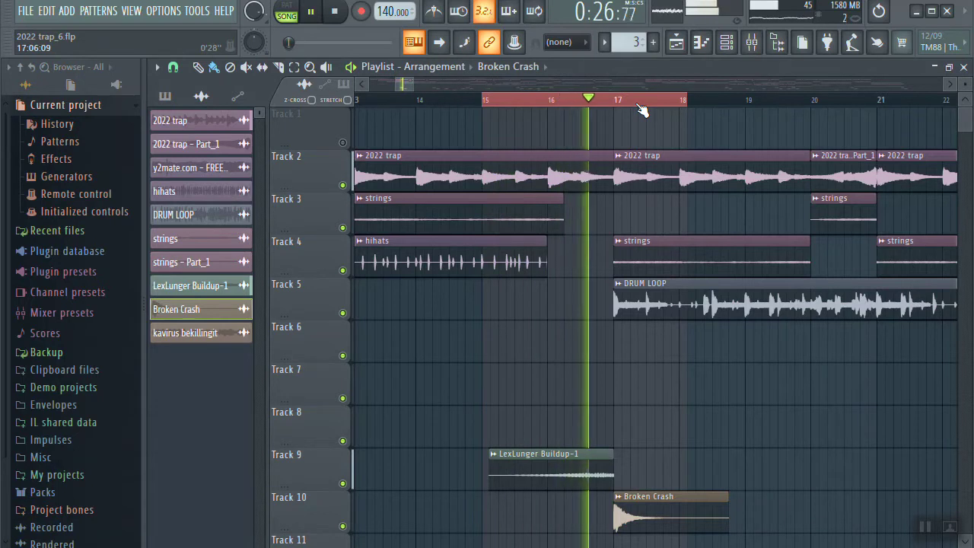
Step: Stop playback, clear the time selection and replay the arrangement from bar 9
scroll(642, 110, "down", 5)
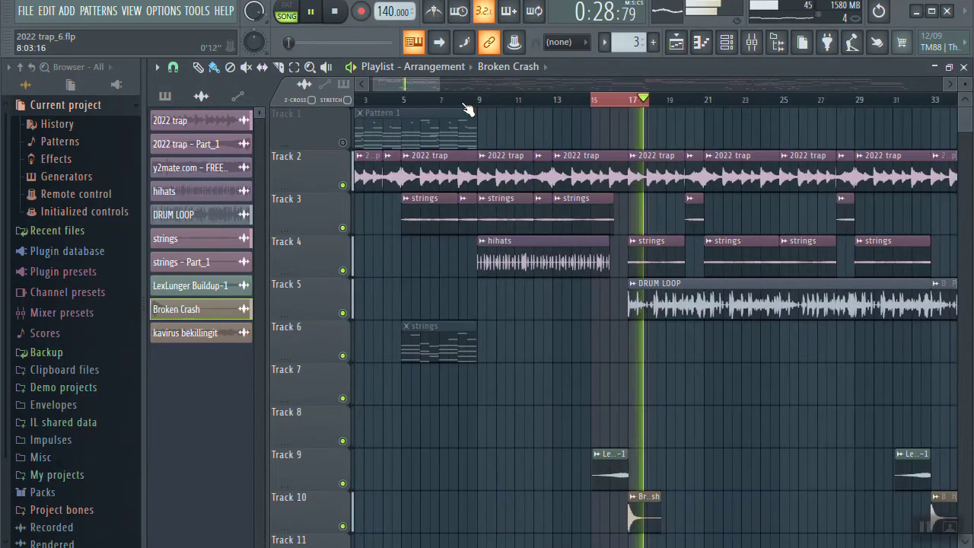
key("space")
left_click(481, 102)
key("space")
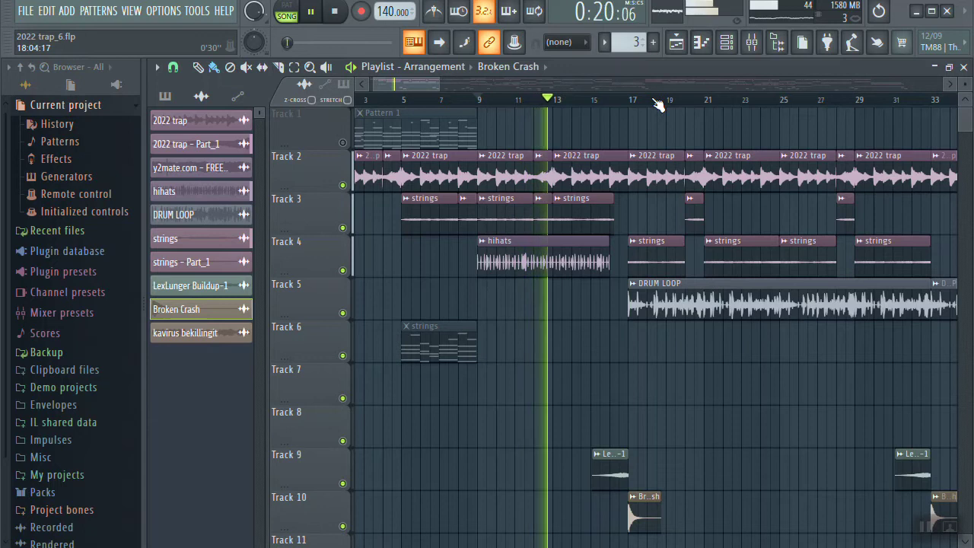
Step: Examine the kavirus bekillingit clip on Track 11 around bar 16 as playback passes into the drum section
scroll(658, 102, "up", 1)
scroll(665, 112, "down", 1)
scroll(664, 113, "down", 3)
scroll(792, 274, "down", 6)
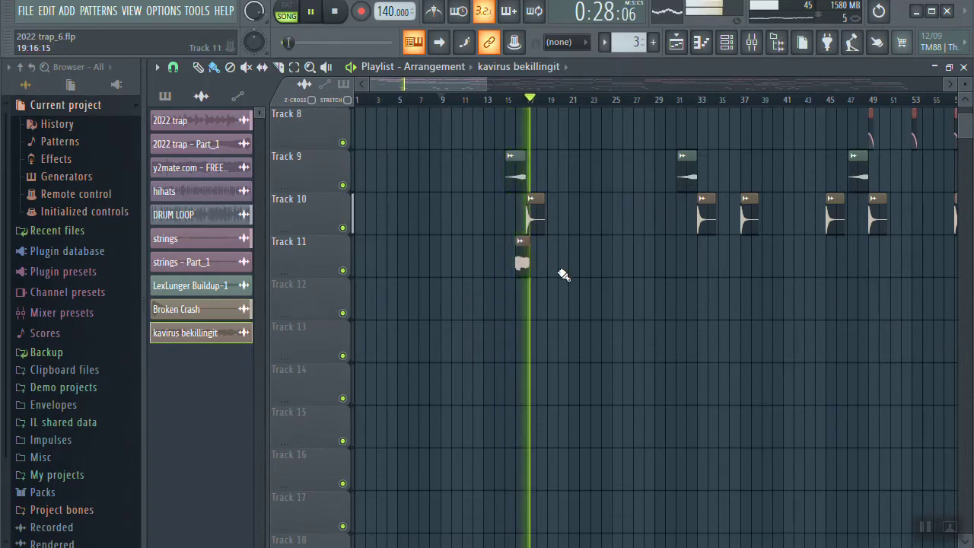
scroll(567, 276, "up", 6)
scroll(560, 99, "up", 4)
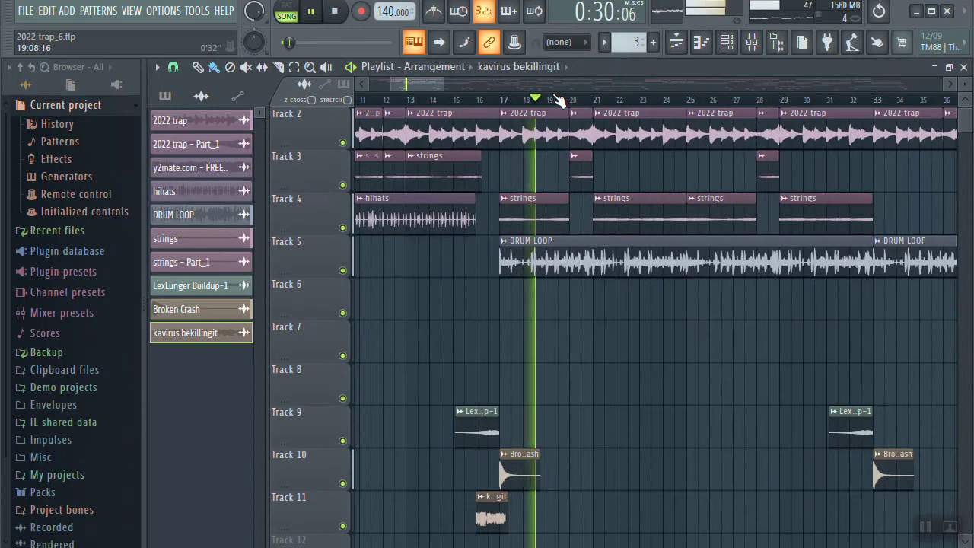
scroll(477, 107, "down", 4)
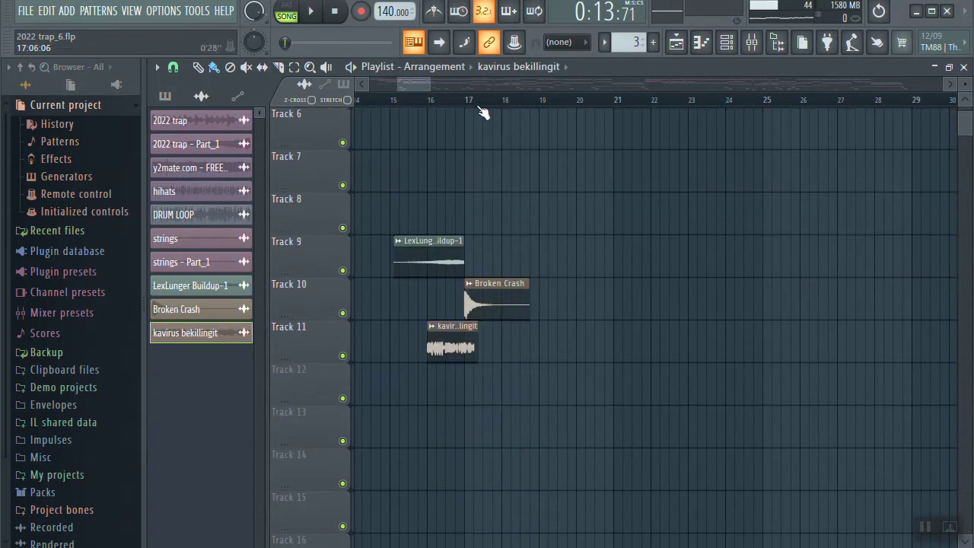
Step: Select bars 17 to 33 of the playlist and view the sample settings of the DRUM LOOP clip on Track 5
scroll(477, 108, "up", 5)
scroll(475, 102, "down", 3)
left_click_drag(475, 102, 500, 103)
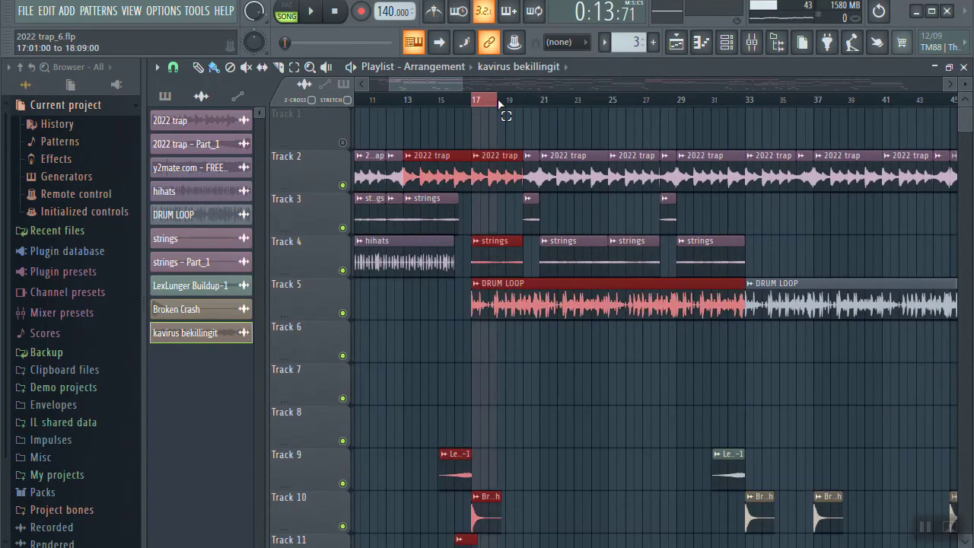
left_click_drag(576, 111, 704, 150)
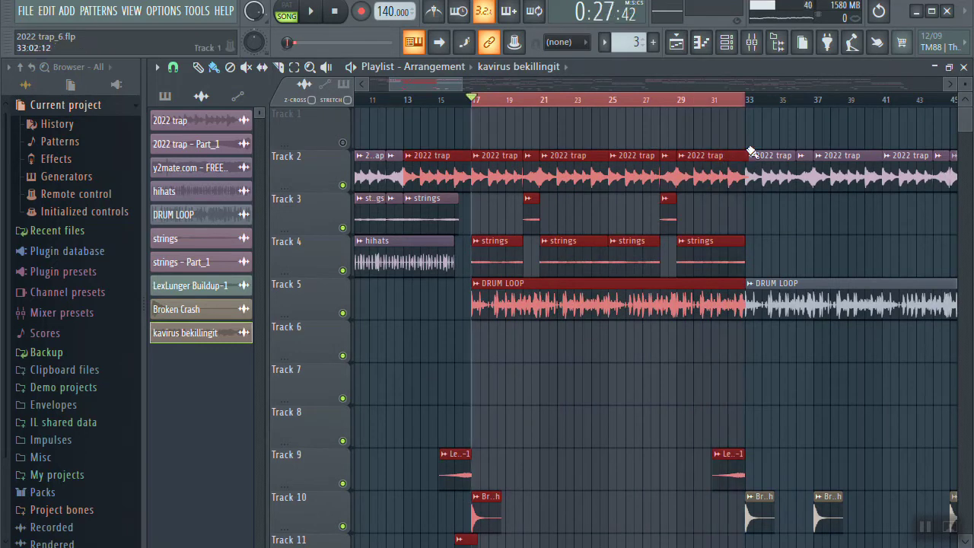
double_click(594, 291)
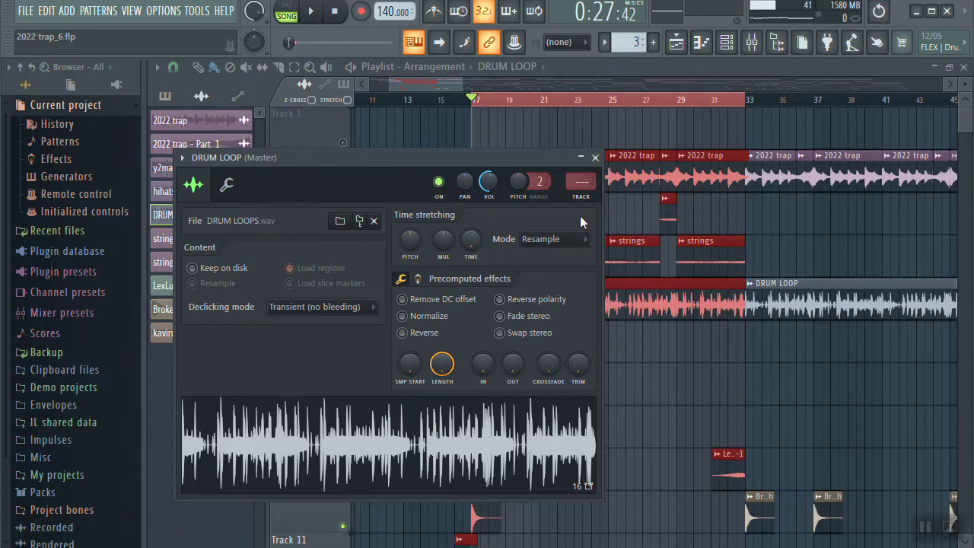
left_click(595, 158)
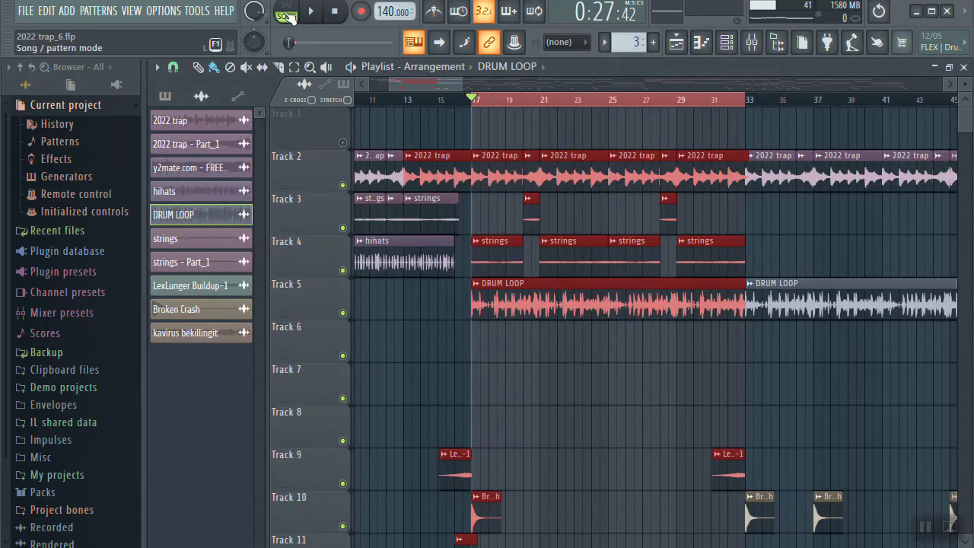
Step: Play the drum section from bar 17 with its clips deselected and look over the arrangement up to about bar 73
key("space")
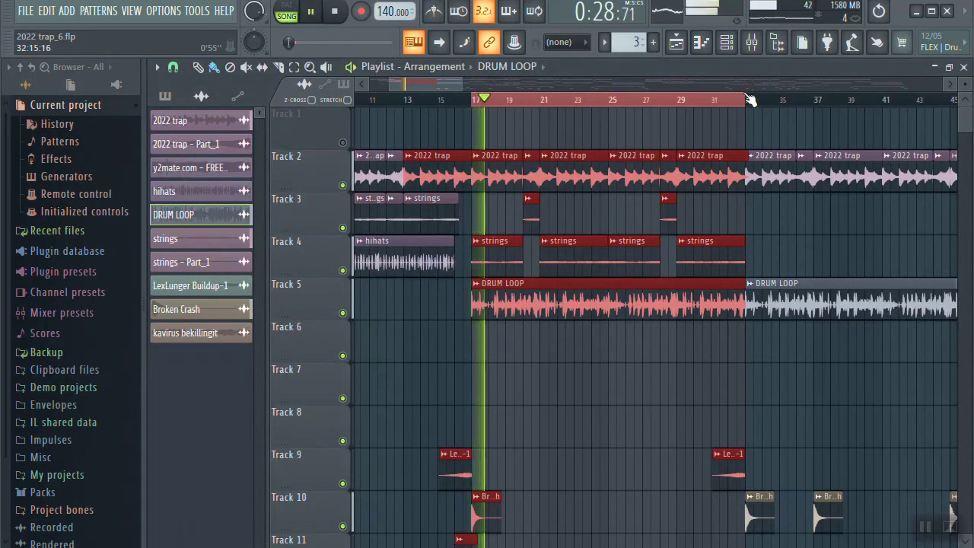
scroll(750, 100, "up", 2)
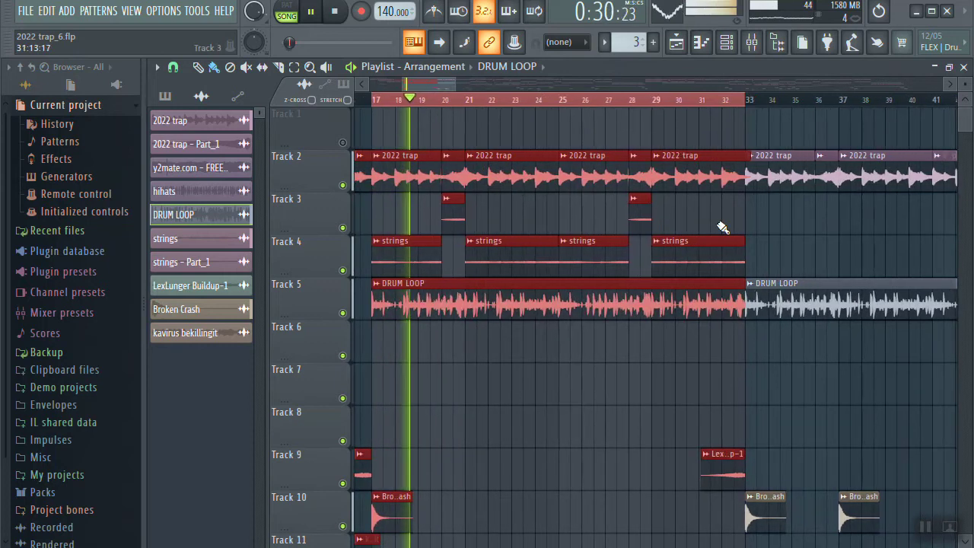
left_click(571, 449)
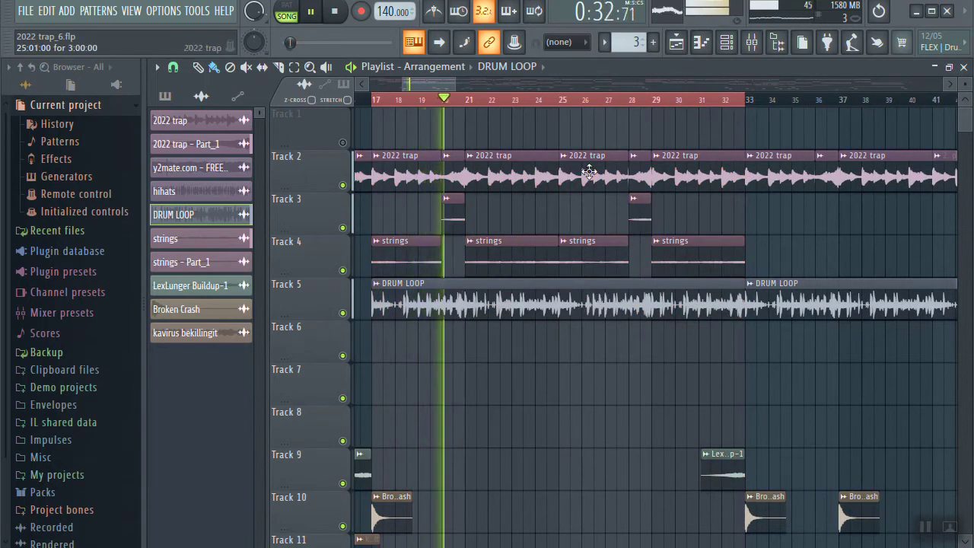
scroll(604, 107, "down", 1)
scroll(604, 106, "down", 3)
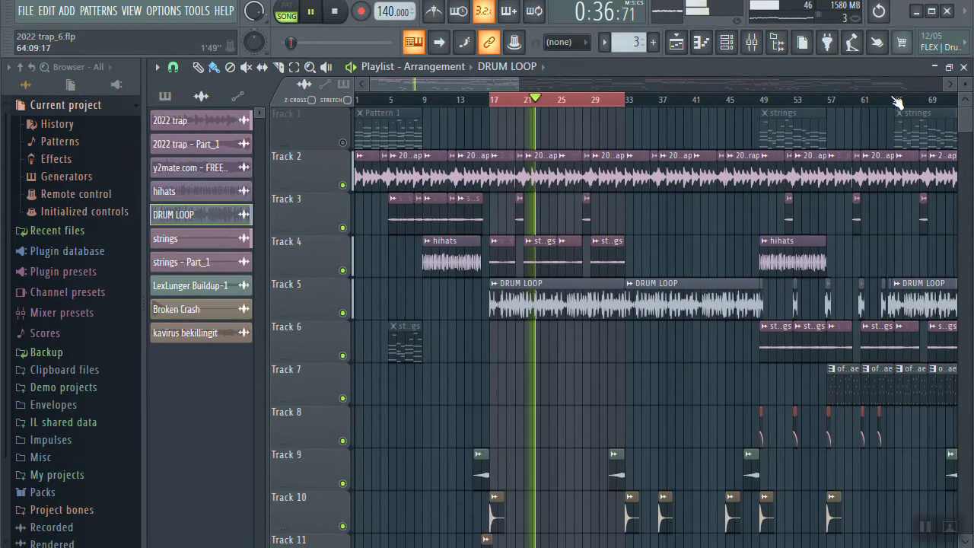
scroll(889, 103, "down", 1)
scroll(892, 103, "up", 2)
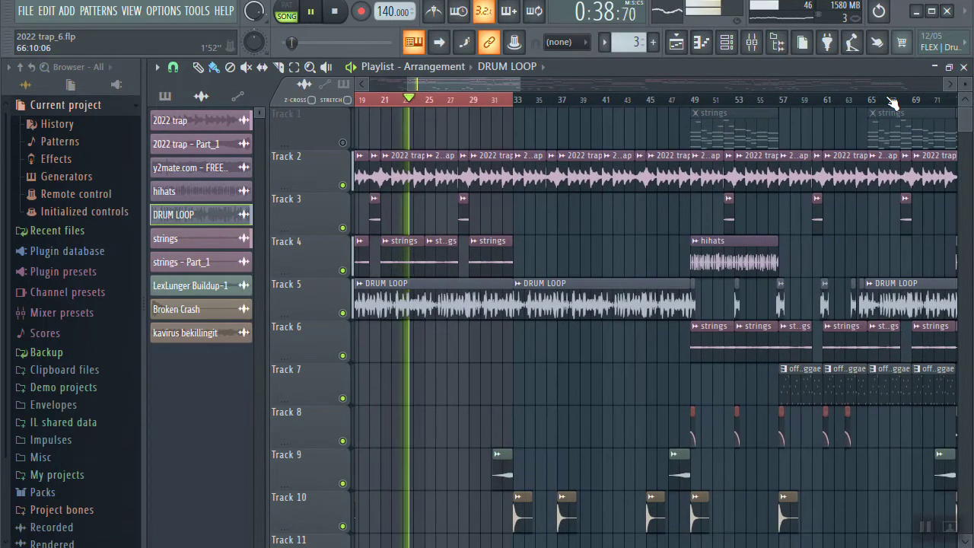
scroll(892, 104, "down", 2)
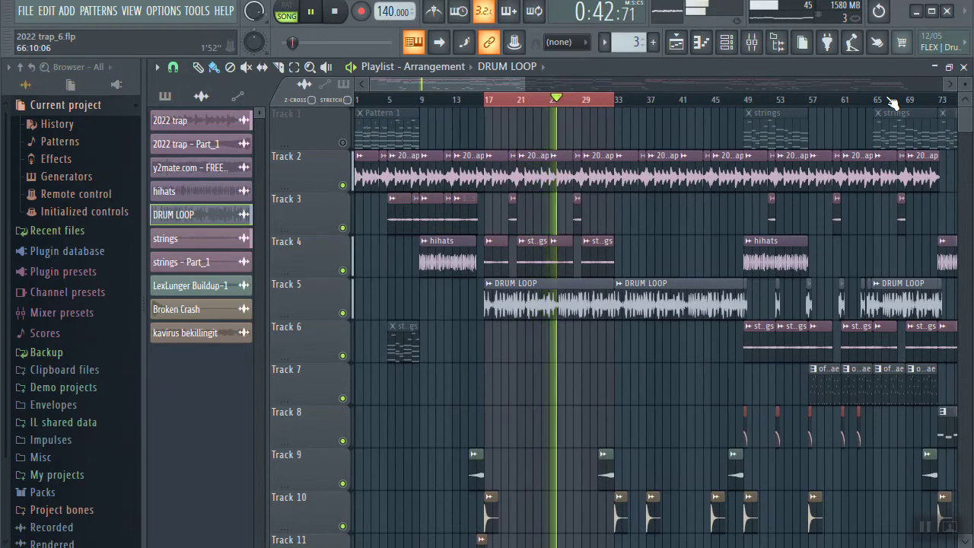
Step: Stop playback and select bars 57 to 65 of the playlist as the time range, with the clips deselected
scroll(892, 103, "up", 1)
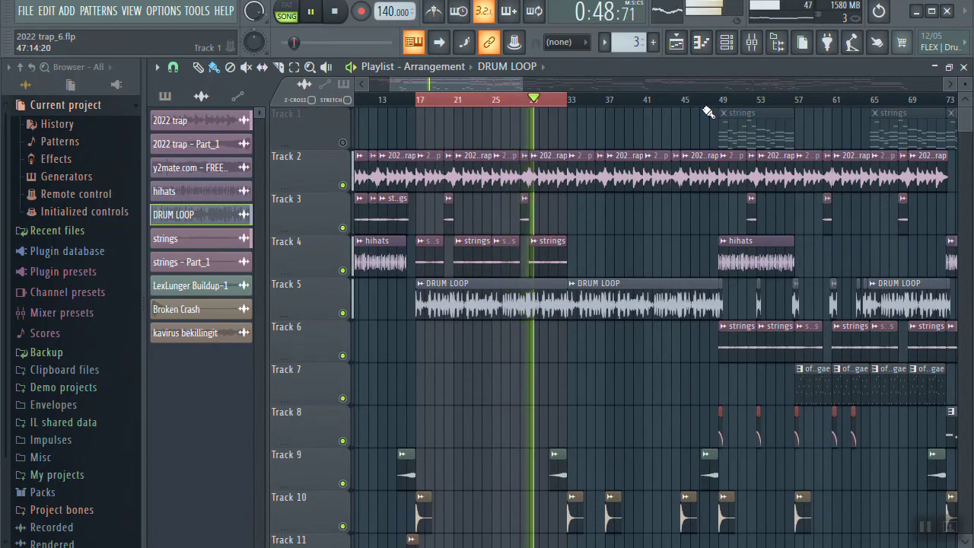
scroll(593, 105, "up", 3)
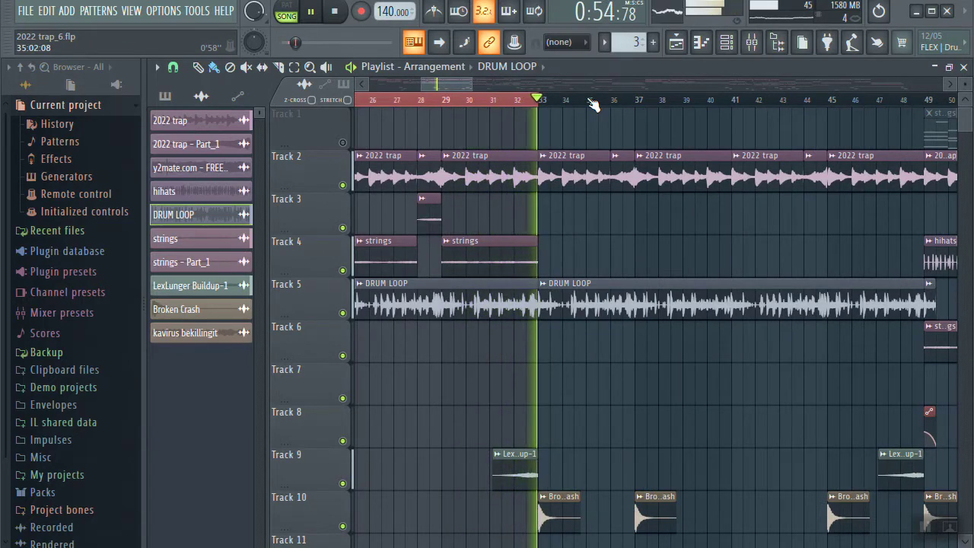
scroll(594, 104, "down", 6)
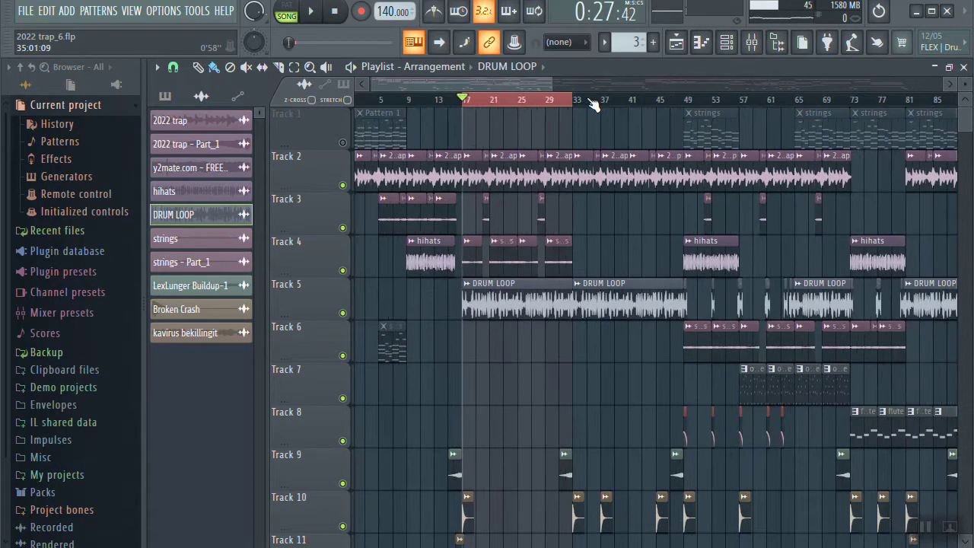
scroll(703, 105, "up", 3)
scroll(671, 104, "up", 1)
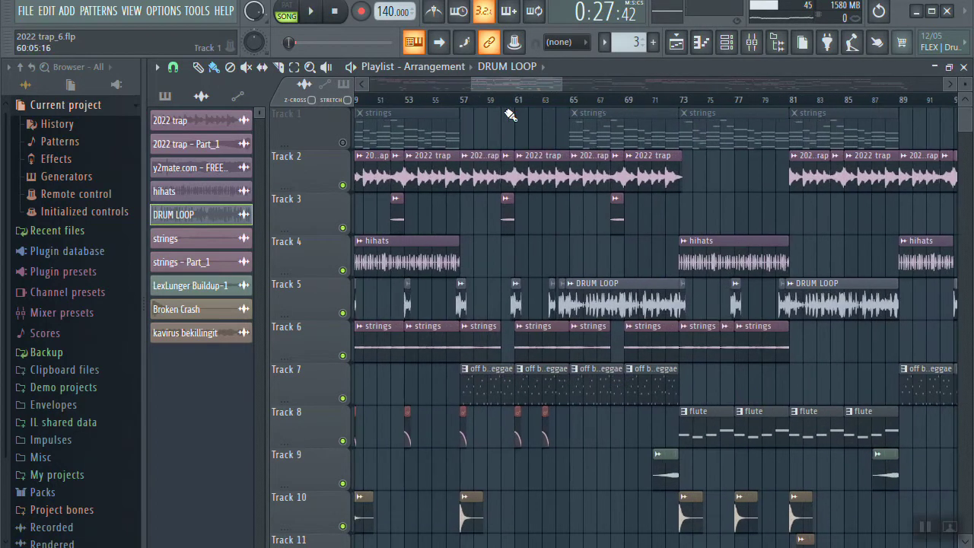
left_click_drag(461, 107, 572, 112)
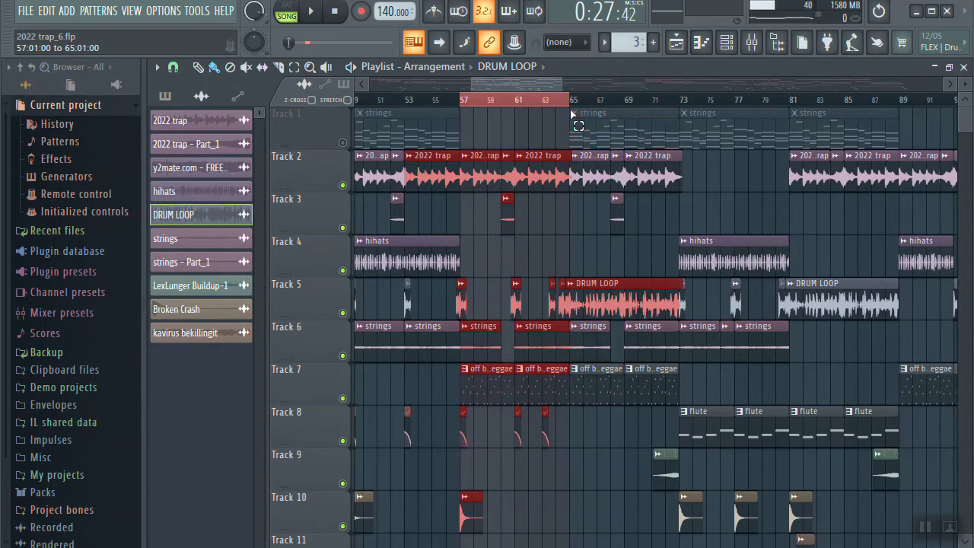
scroll(506, 111, "up", 3)
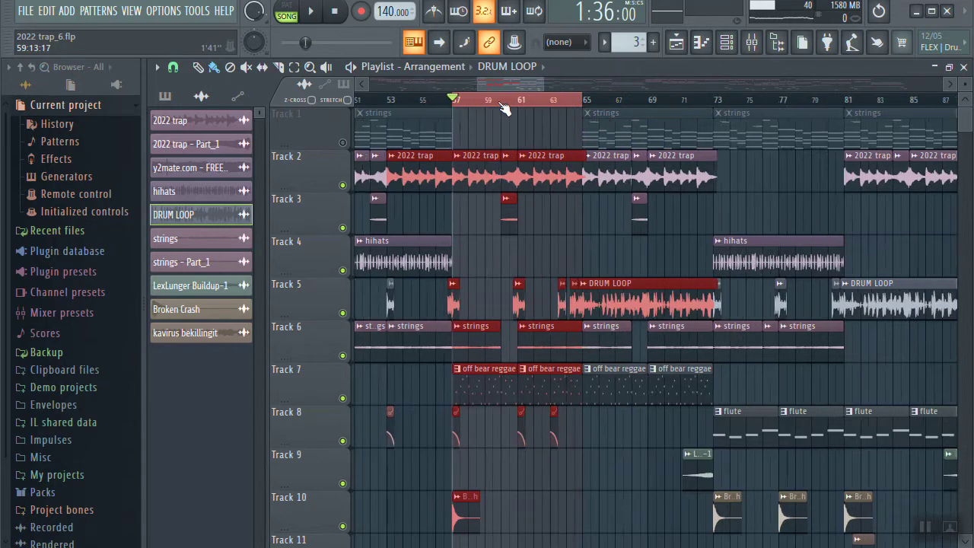
left_click(471, 282)
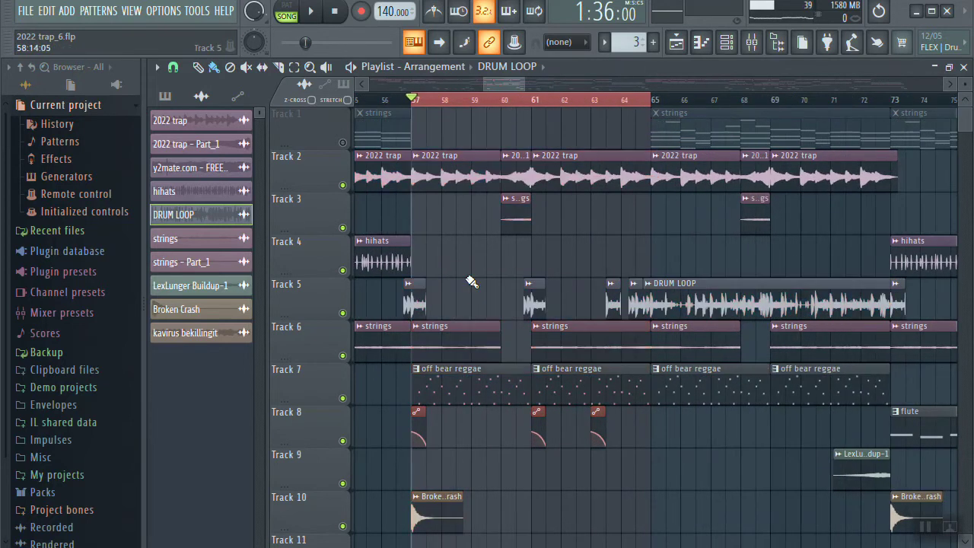
Step: Open the off bear reggae clip at bar 57 on Track 7 in the piano roll and view its four bars of notes
double_click(463, 387)
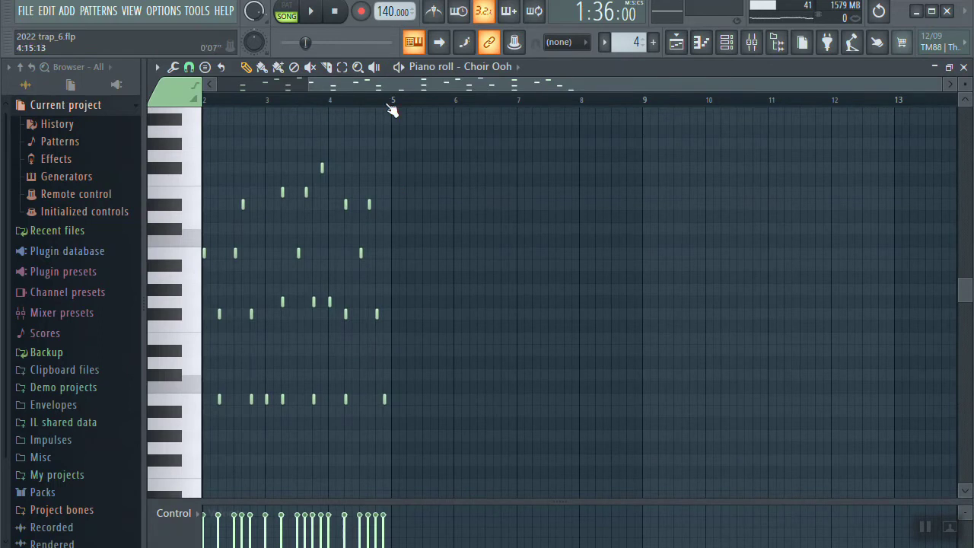
left_click_drag(382, 84, 182, 68)
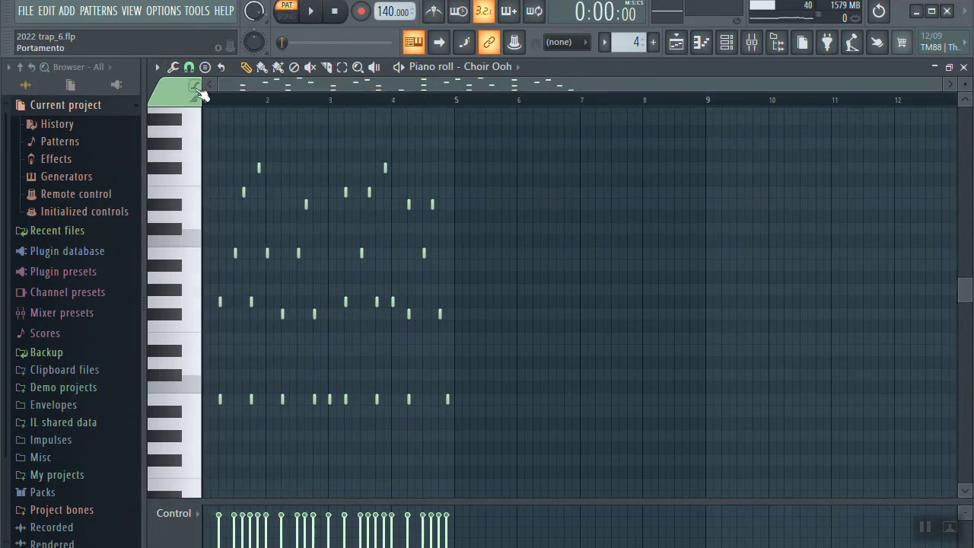
scroll(228, 91, "up", 3)
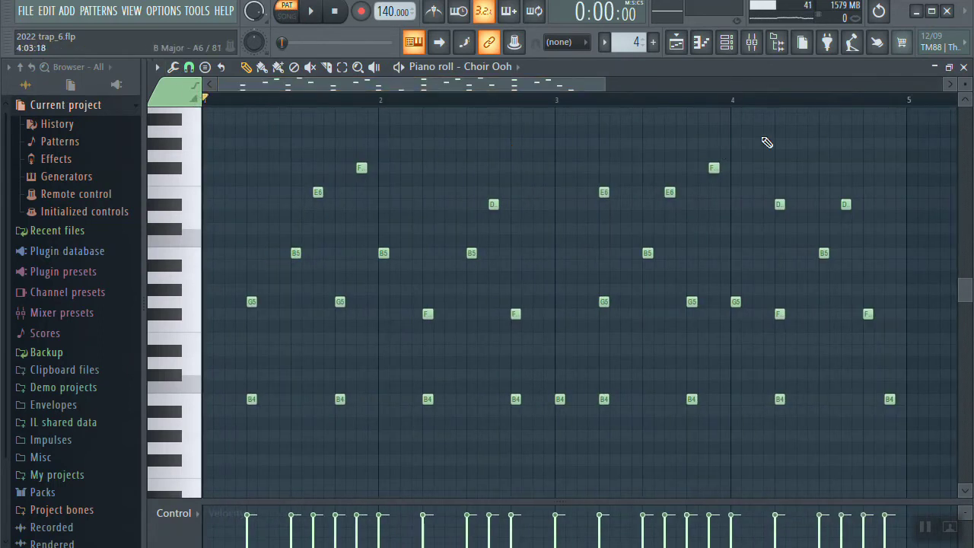
Step: Audition the lower notes of the Choir Ooh pattern with the metronome by temporarily deleting the notes from B5 upward
left_click_drag(942, 136, 271, 288)
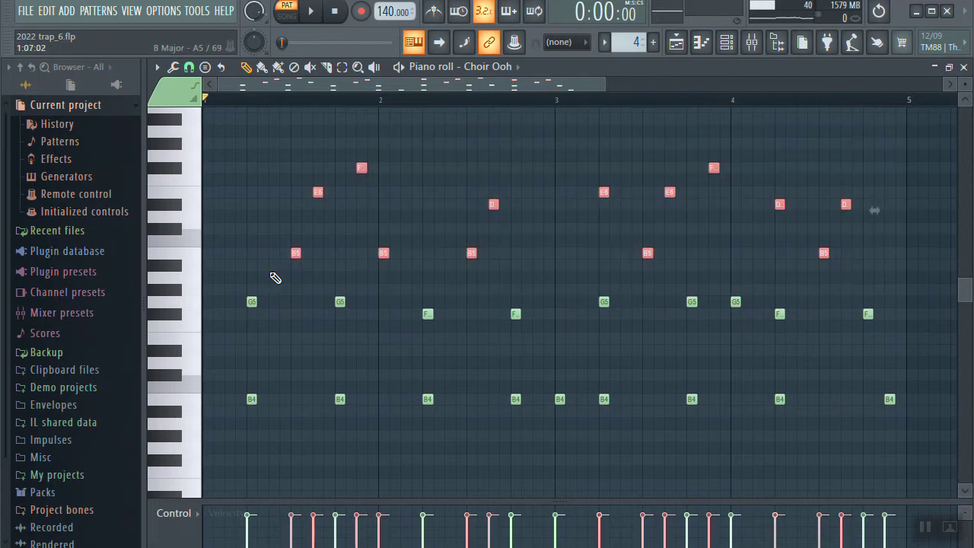
key("Delete")
key("space")
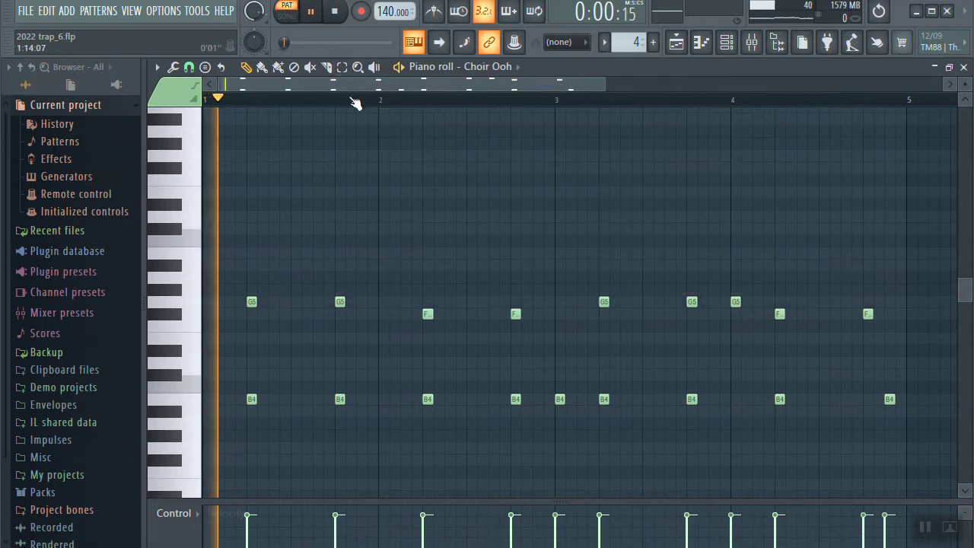
left_click(434, 17)
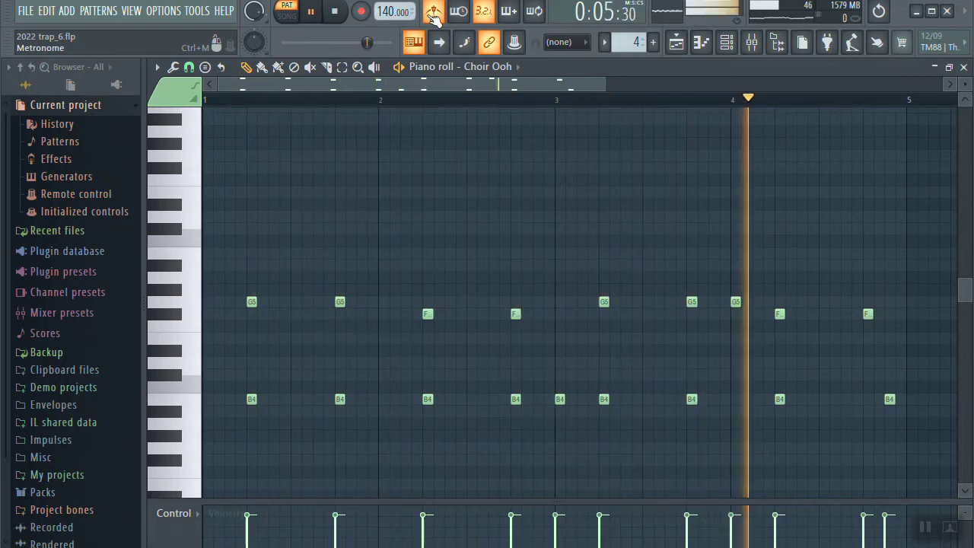
key("ctrl+z")
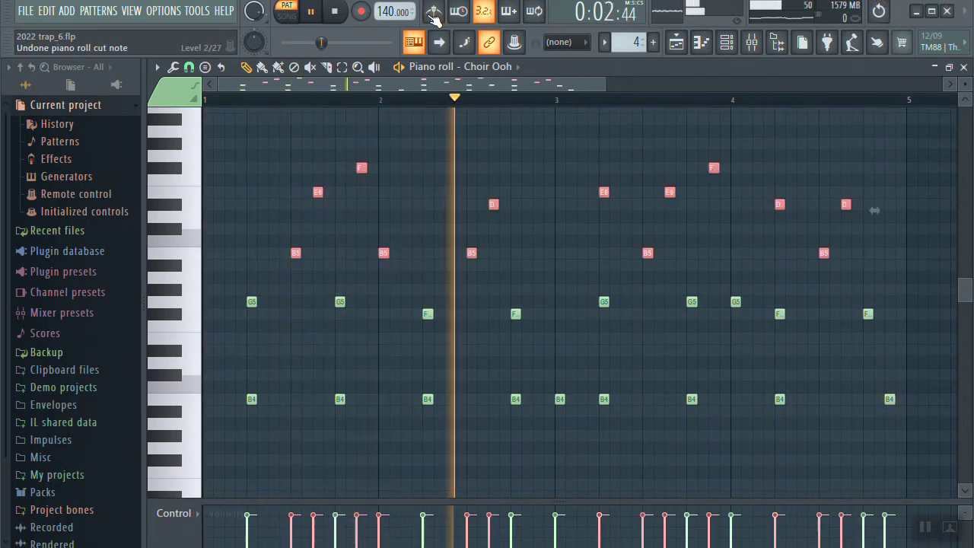
Step: Add a B5 note near the start of bar 1 of the Choir Ooh pattern and replay it
right_click(901, 158)
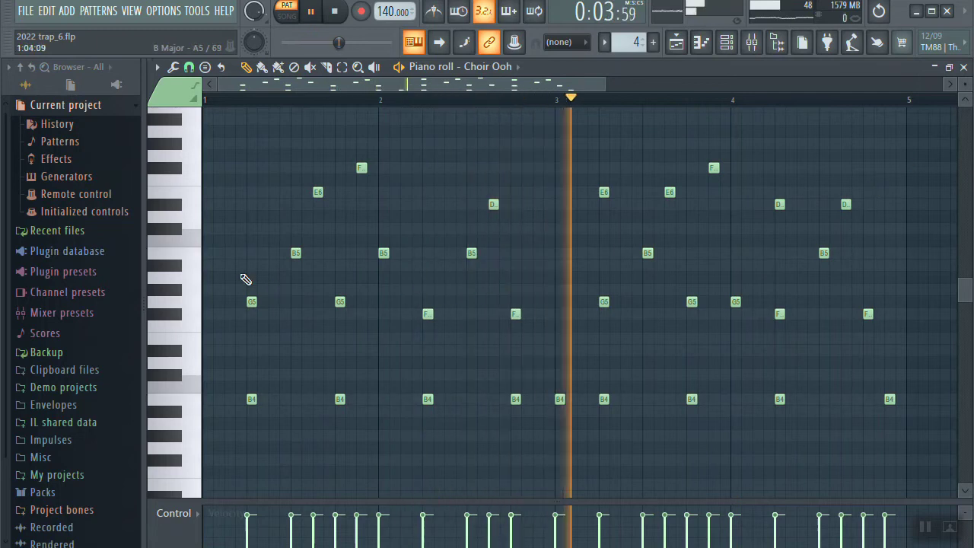
left_click(219, 254)
left_click_drag(233, 252, 229, 252)
key("space")
key("space")
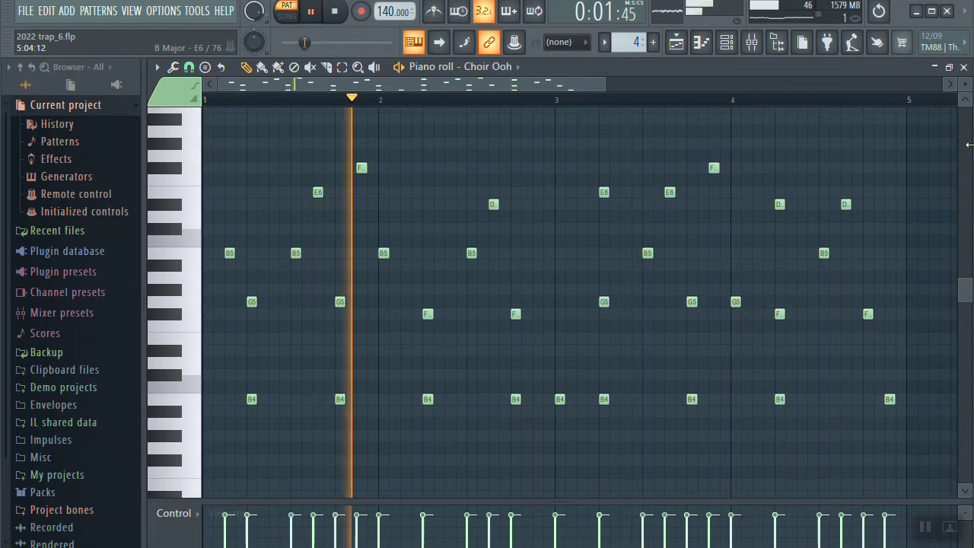
Step: Leave the piano roll and view the Parametric EQ 2, Reeverb 2 and Stereo Shaper effects on the Classical Acoustic mixer track
left_click(964, 67)
key("F9")
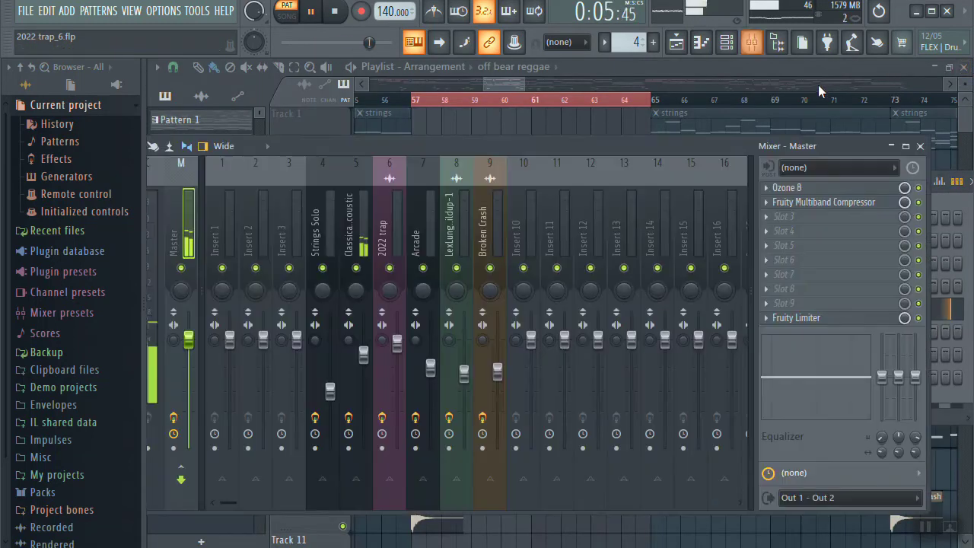
left_click(360, 228)
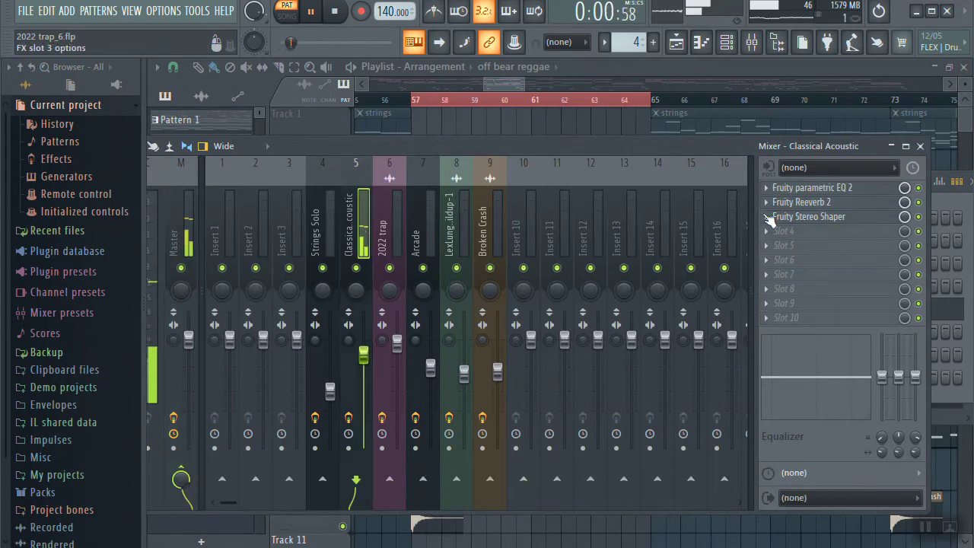
left_click(814, 190)
left_click(828, 204)
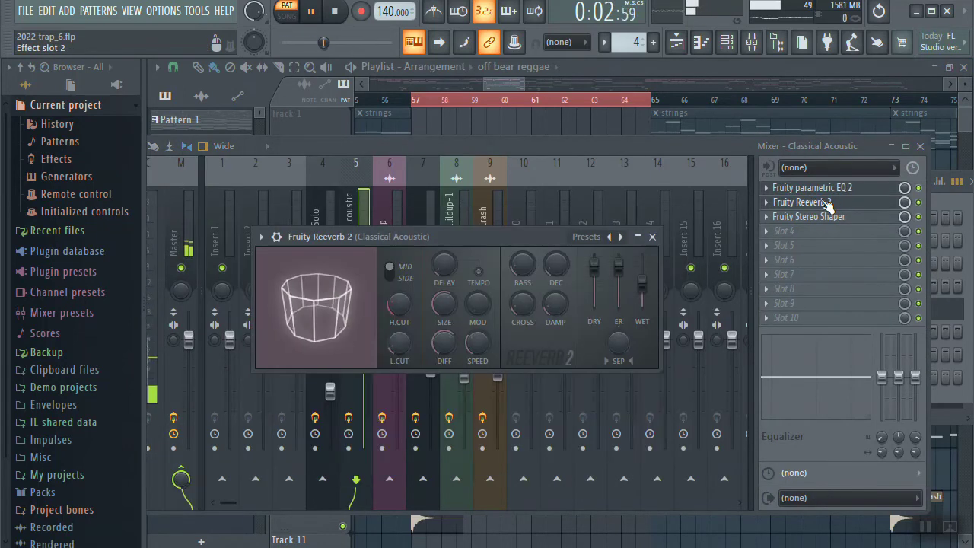
left_click(833, 218)
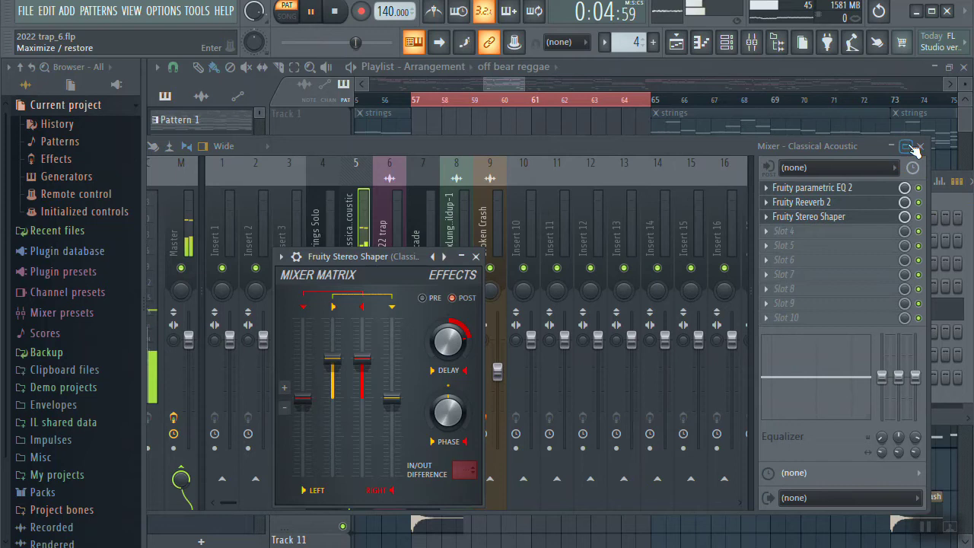
left_click(922, 145)
left_click_drag(380, 265, 331, 280)
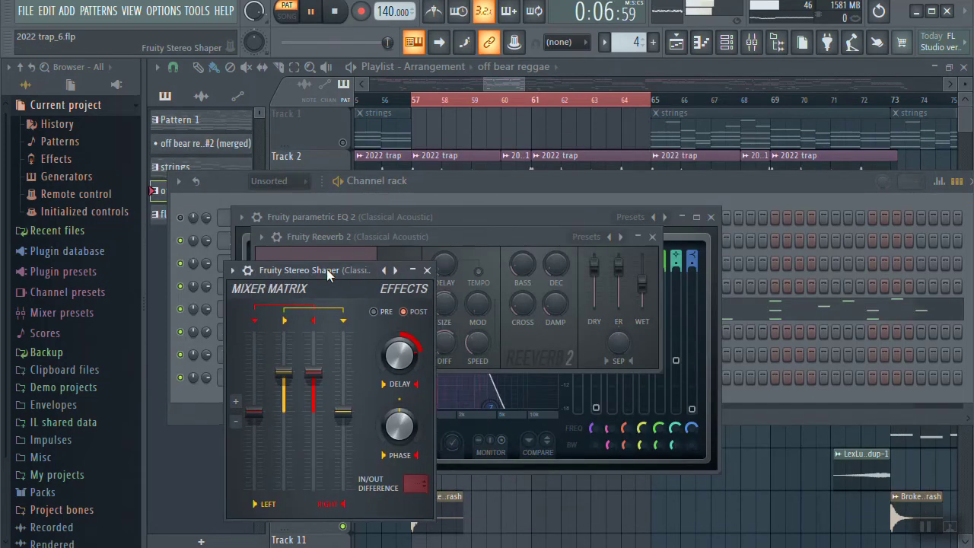
Step: Return to the playlist and play the song from bar 57
left_click(508, 81)
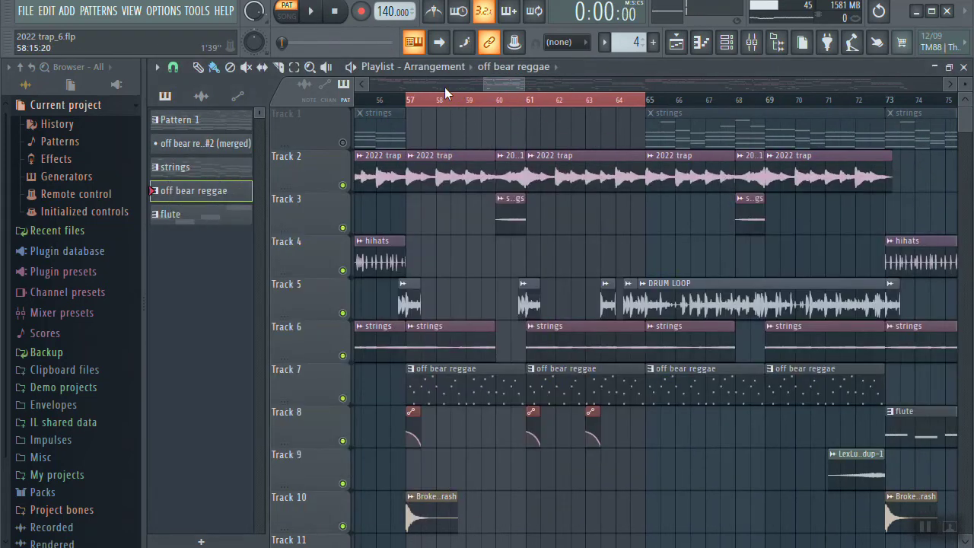
left_click(415, 107)
key("space")
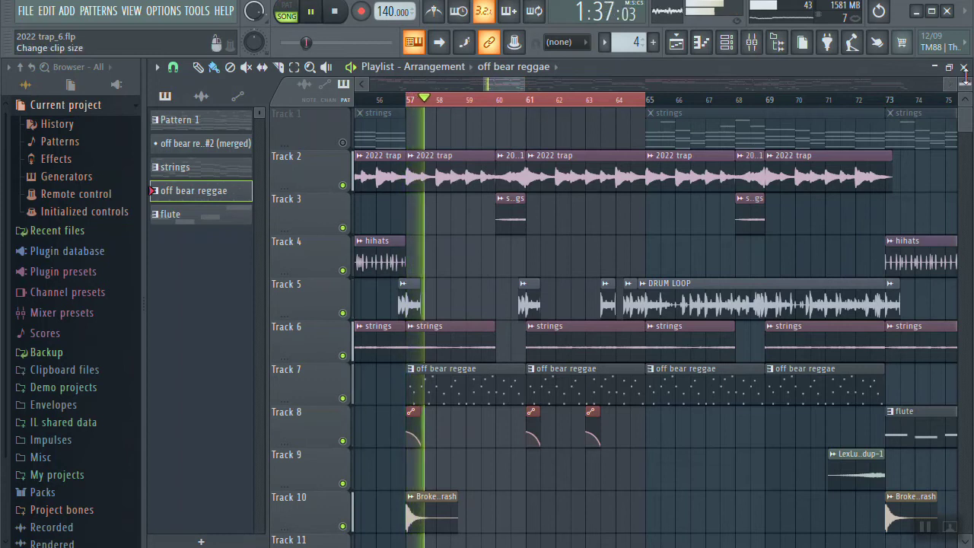
Step: View the Fruity Parametric EQ 2 curve on the Classical Acoustic mixer track during playback and return to the playlist
key("F9")
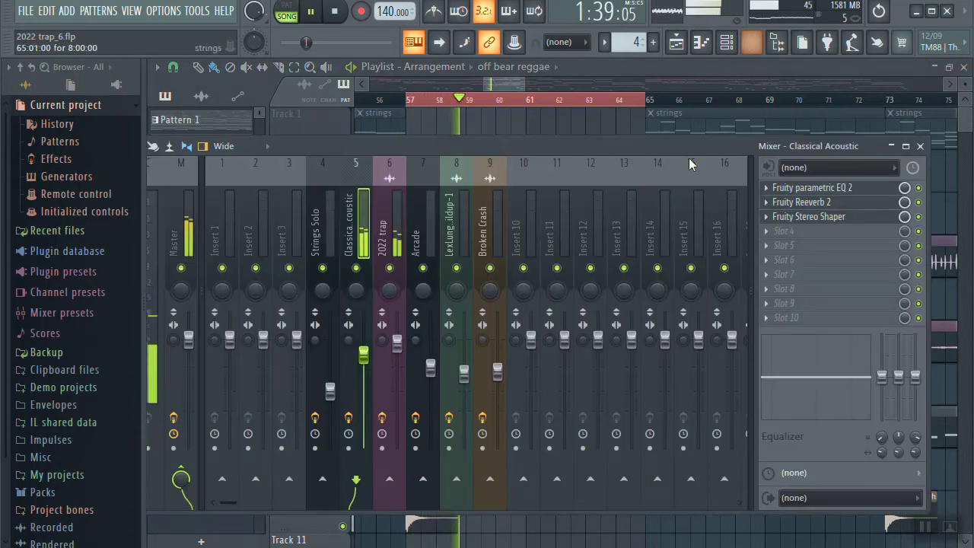
left_click(795, 188)
left_click(831, 204)
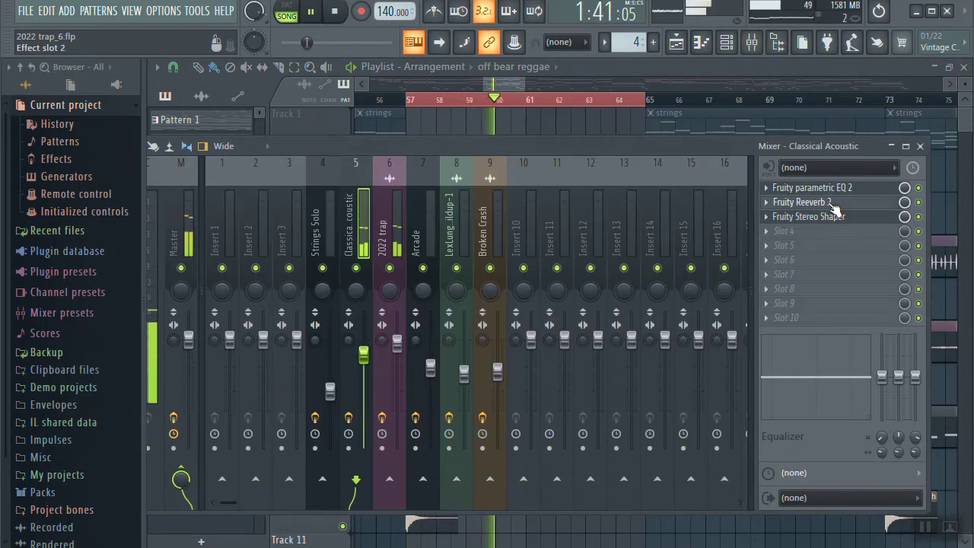
left_click(833, 189)
left_click_drag(501, 246, 466, 166)
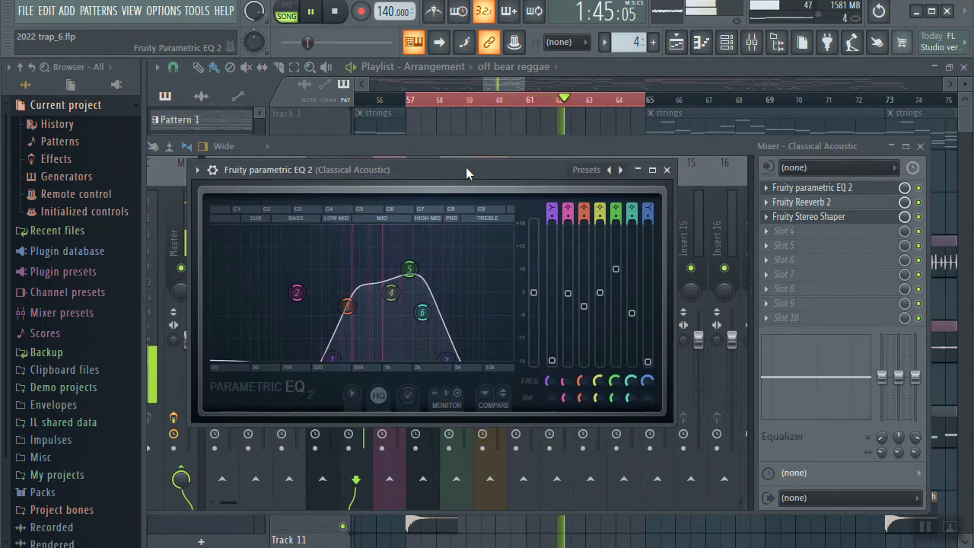
left_click(513, 82)
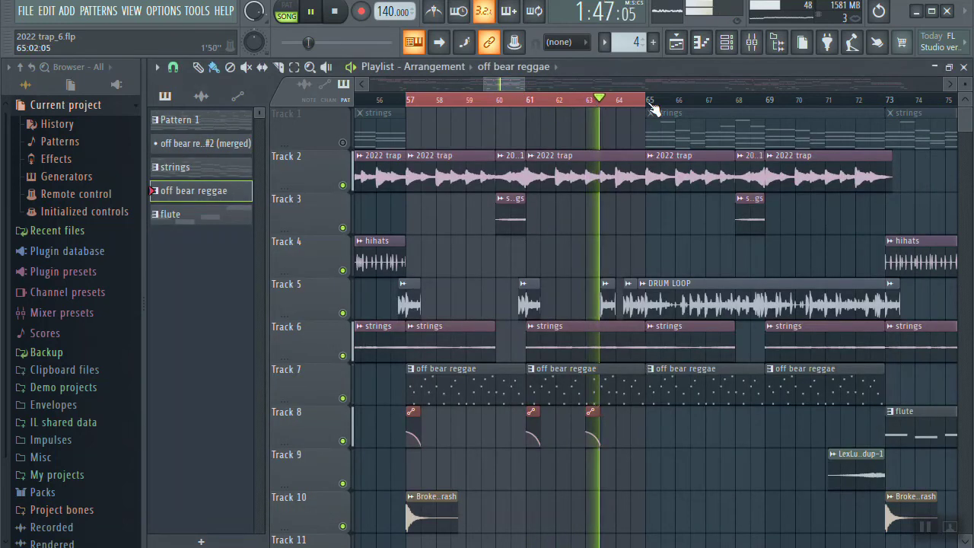
Step: Select bars 57 to 73 and review the Classical Acoustic track's EQ, reverb and Stereo Shaper settings while the section plays
left_click_drag(890, 106, 412, 107)
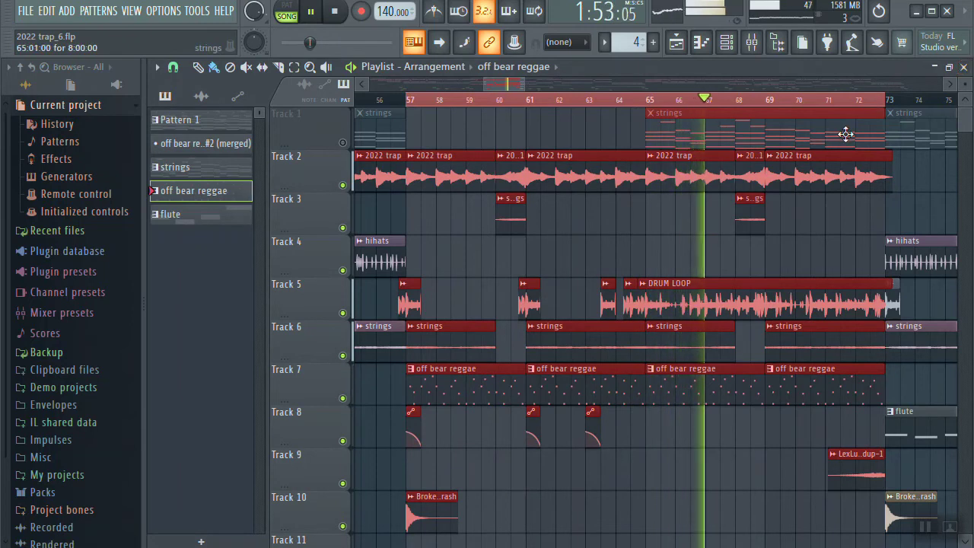
key("F9")
left_click(822, 193)
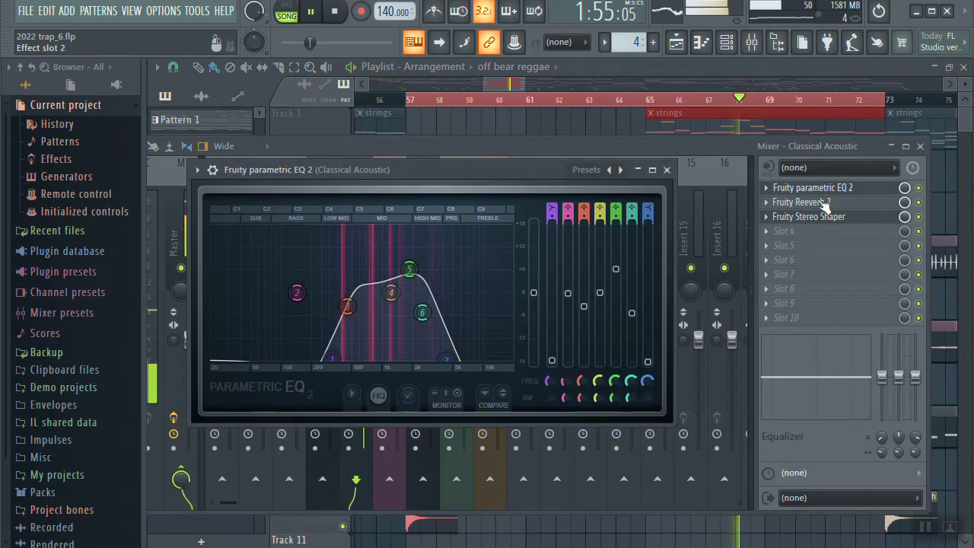
left_click(817, 204)
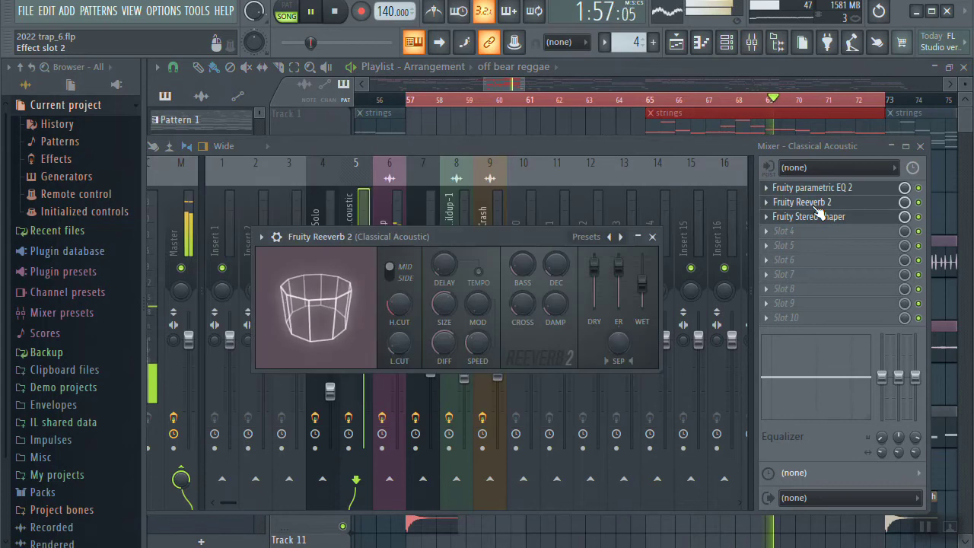
left_click_drag(516, 243, 559, 170)
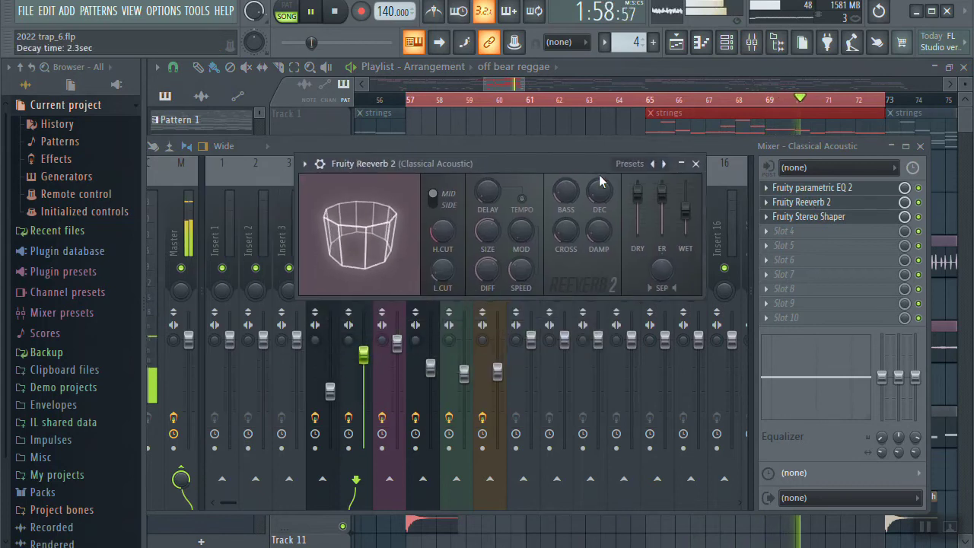
left_click(826, 218)
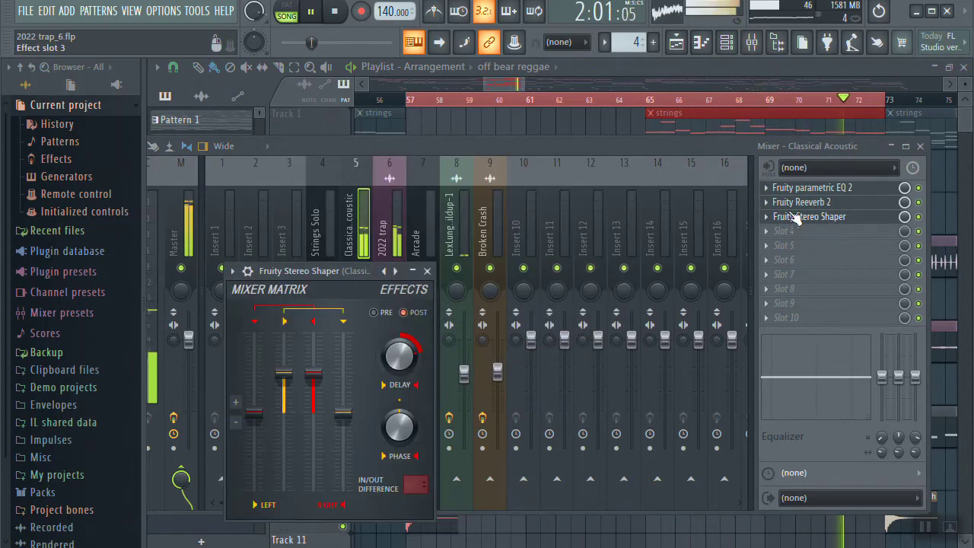
Step: Close the mixer and arrange the Parametric EQ 2, Reeverb 2 and Stereo Shaper windows so all three show over the playlist
left_click(923, 146)
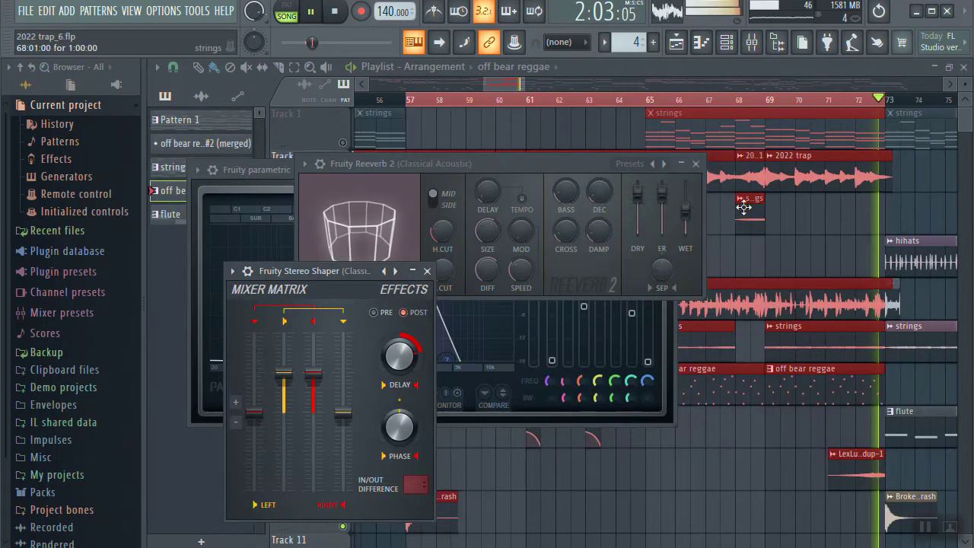
left_click_drag(316, 271, 712, 272)
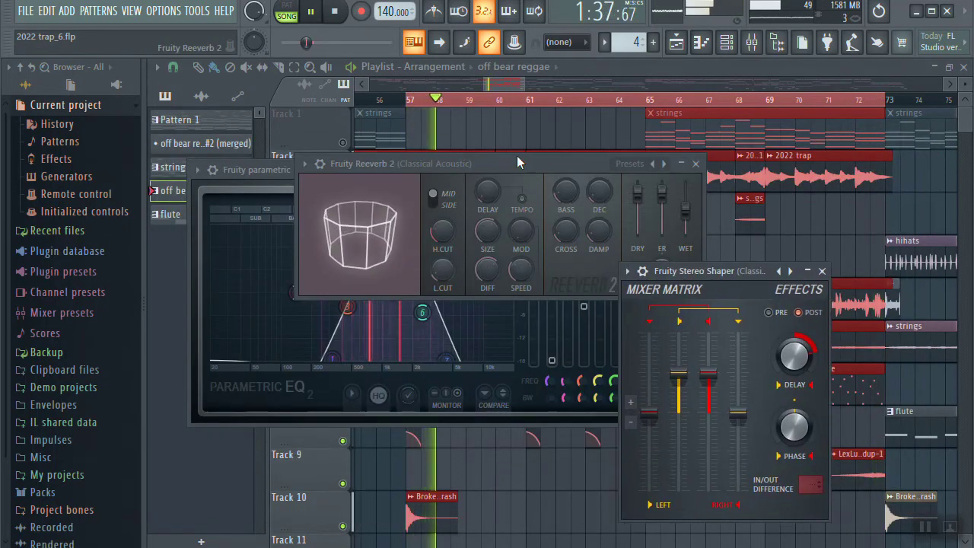
left_click_drag(517, 157, 622, 95)
left_click(356, 171)
left_click_drag(356, 171, 356, 224)
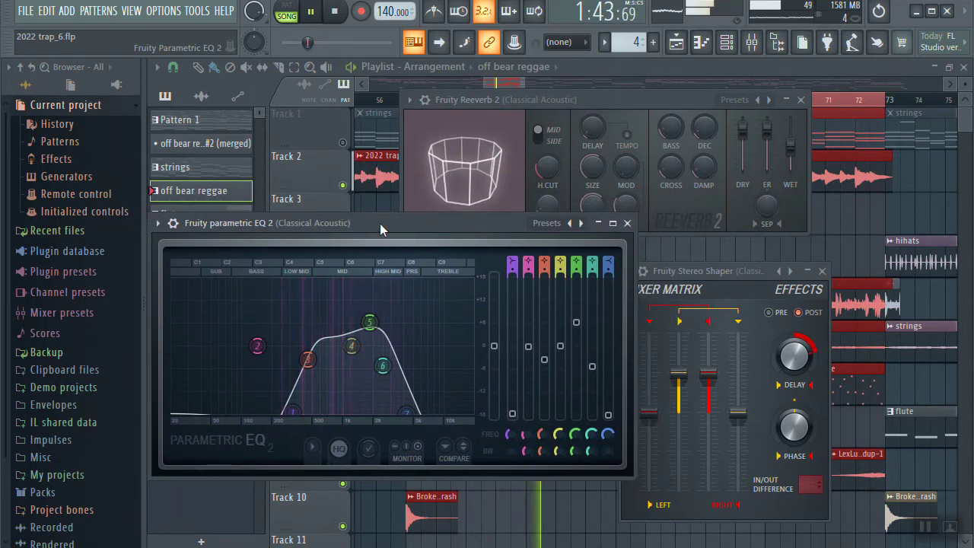
Step: Close the Parametric EQ 2, Reeverb 2 and Stereo Shaper windows to clear the playlist
key("Escape")
key("Escape")
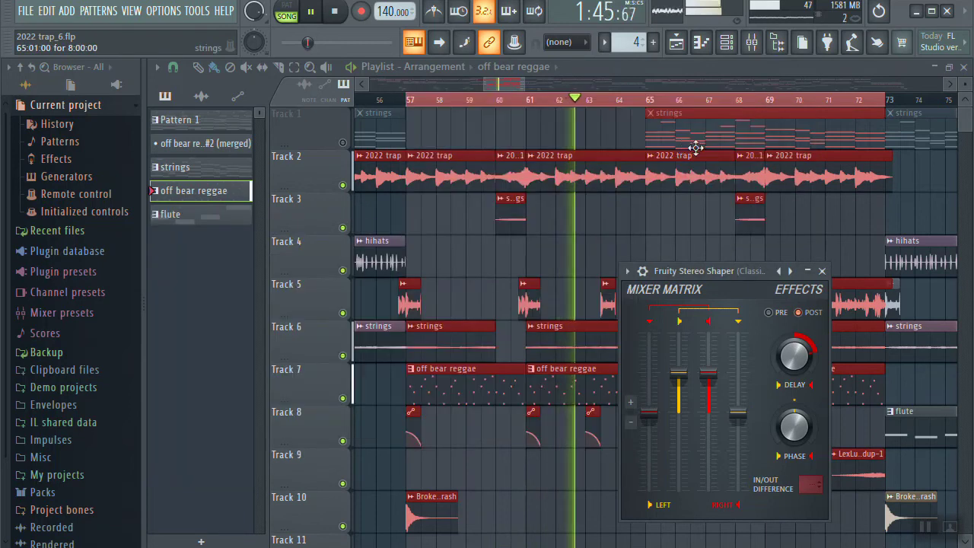
key("Escape")
Step: Stop playback and select bars 73 to 89 in the playlist
scroll(718, 100, "down", 3)
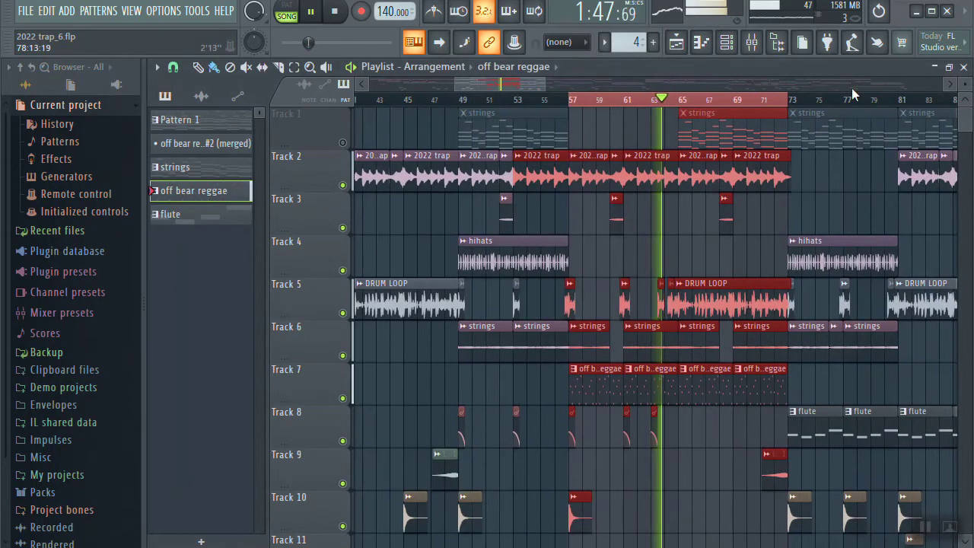
scroll(887, 101, "up", 3)
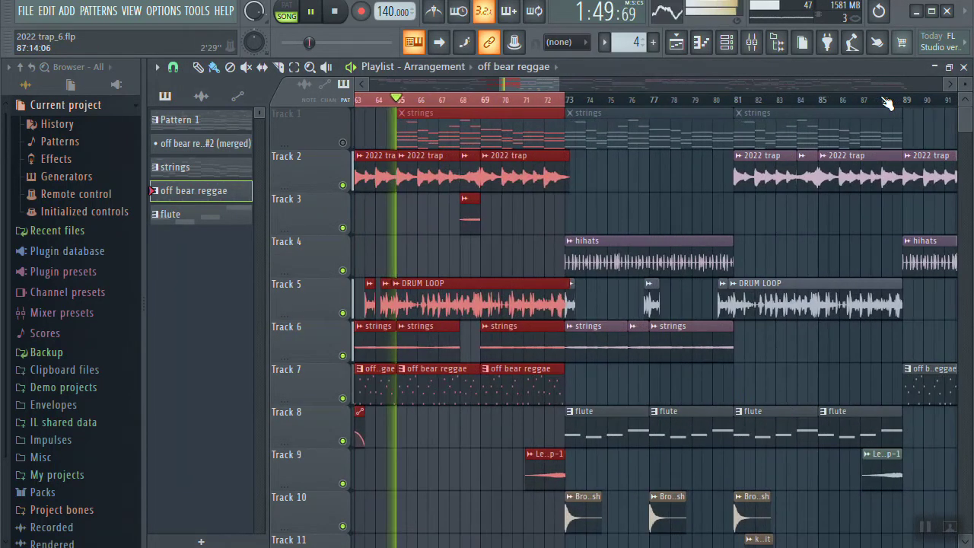
key("space")
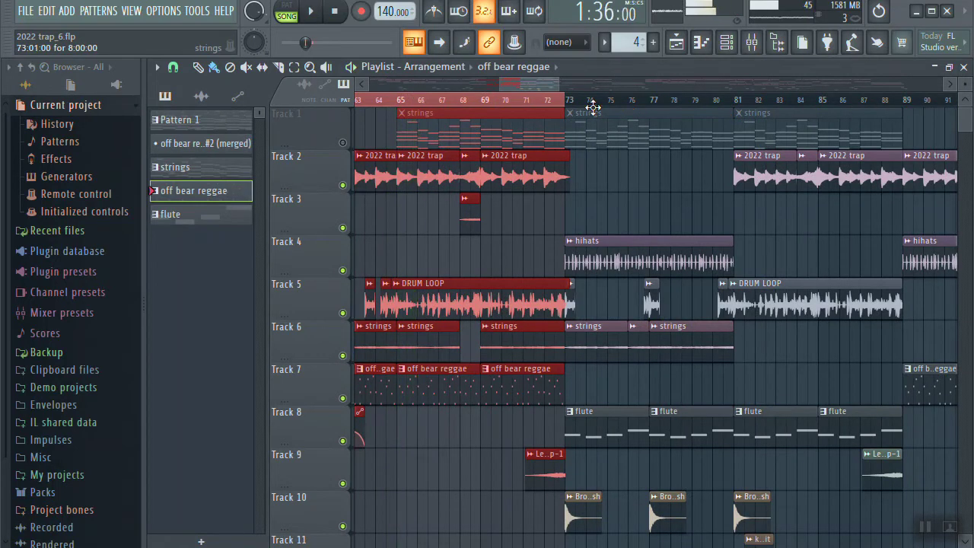
left_click_drag(572, 109, 898, 135)
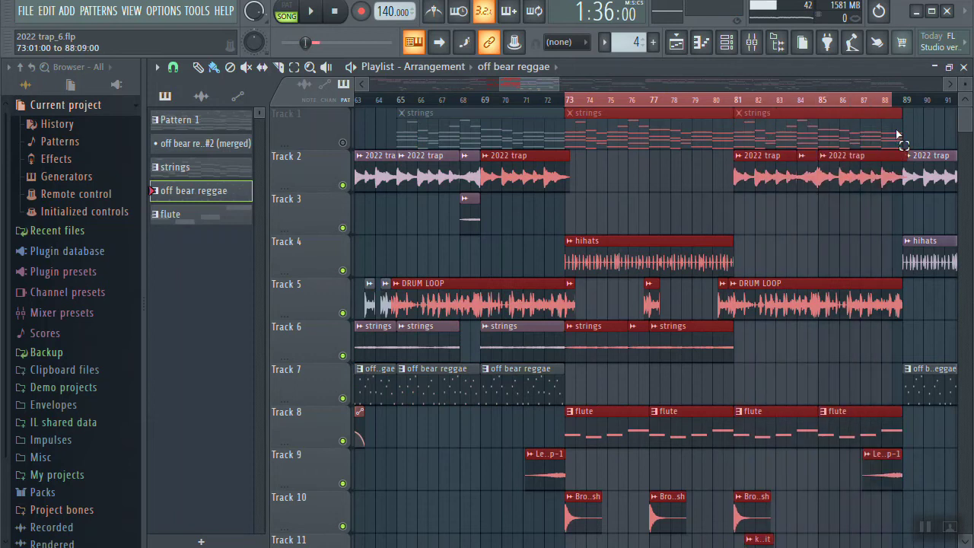
Step: Open the flute pattern in the piano roll, play its Arcade notes and return to the uncovered playlist
double_click(607, 412)
scroll(408, 98, "down", 3)
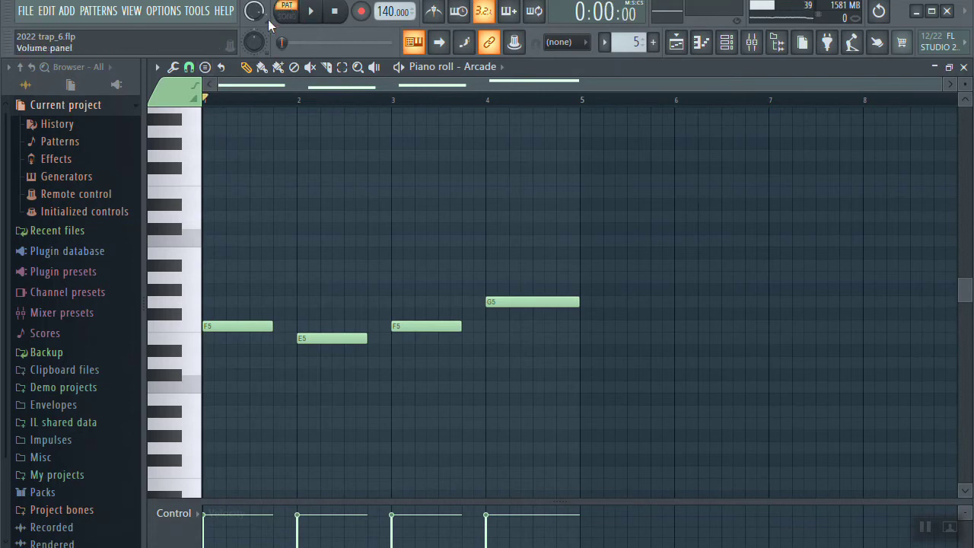
key("space")
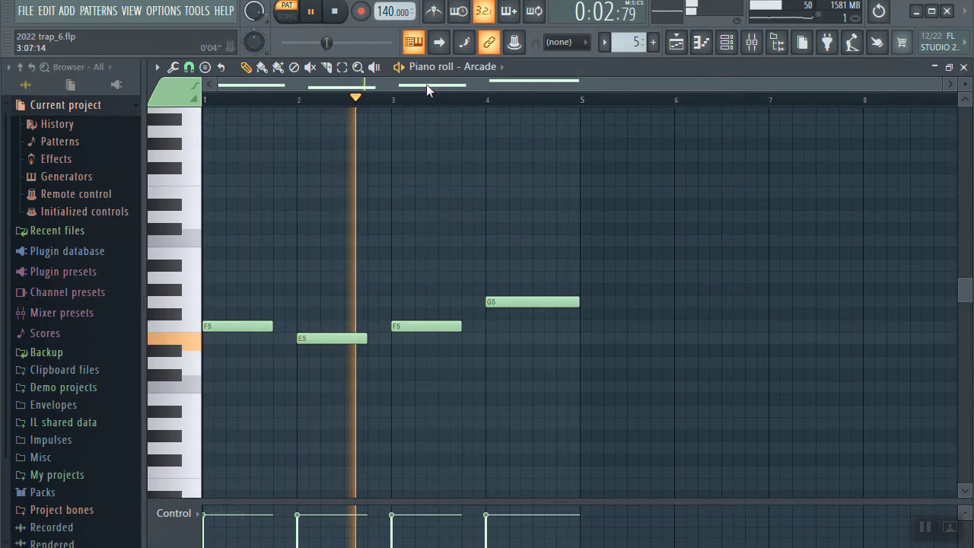
left_click(434, 18)
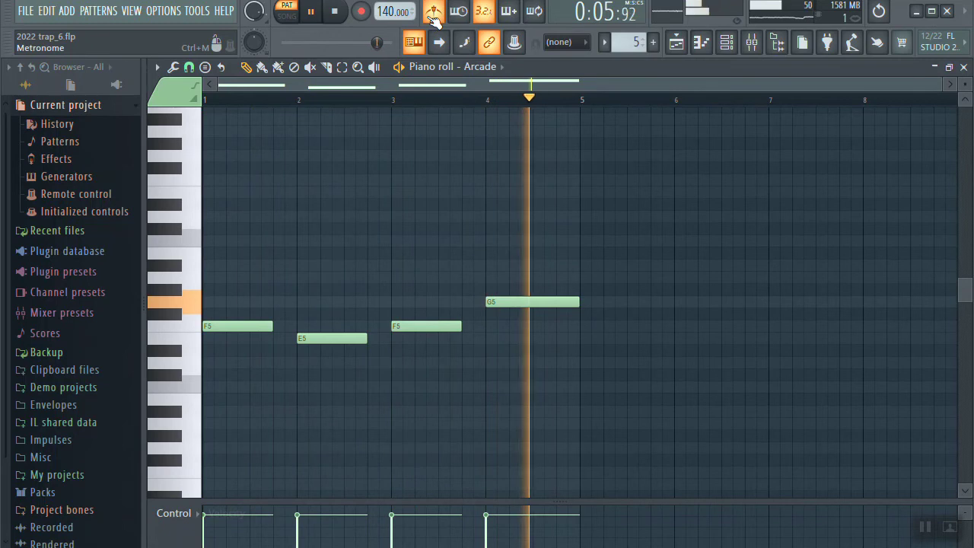
left_click(963, 66)
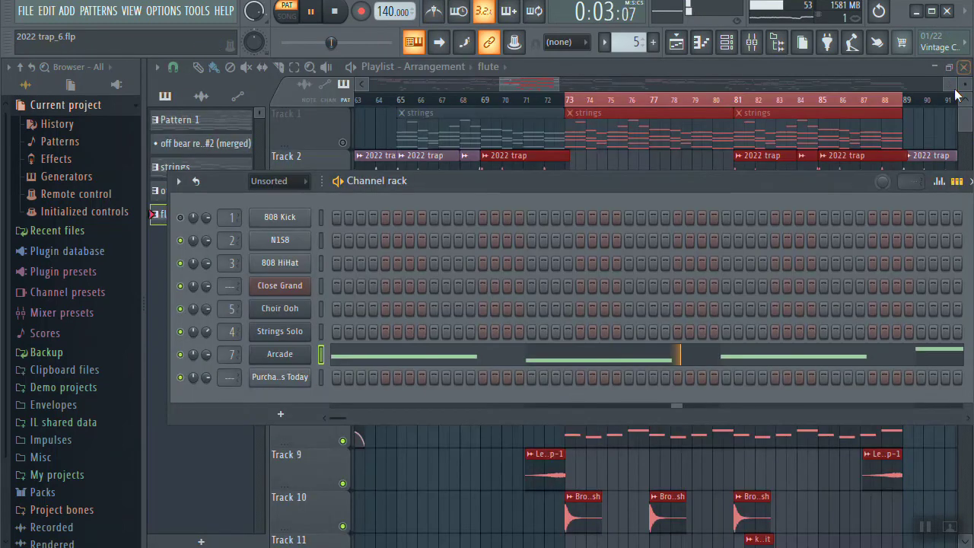
key("F6")
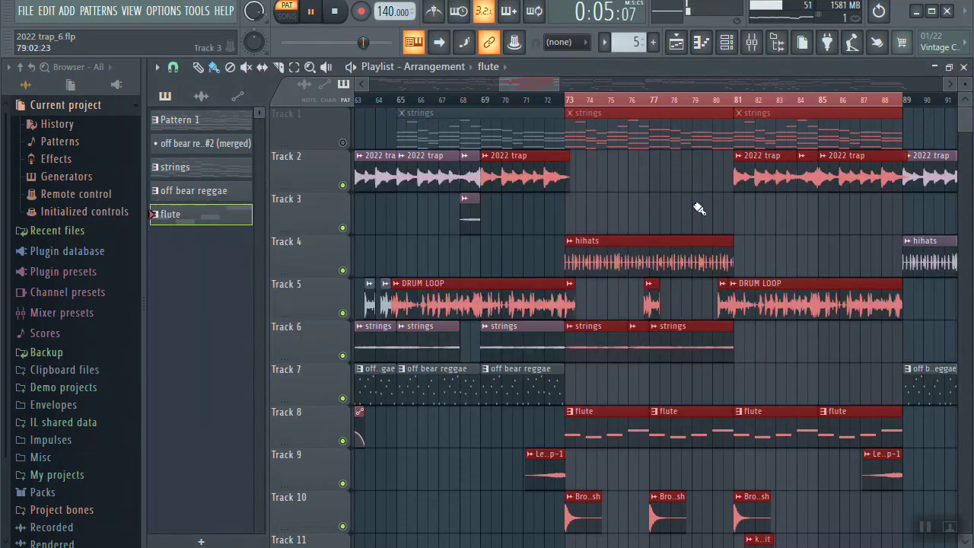
Step: Play the song from bar 73, clear the playlist selection and follow the flute section through bar 81
left_click(570, 102)
scroll(676, 106, "down", 4)
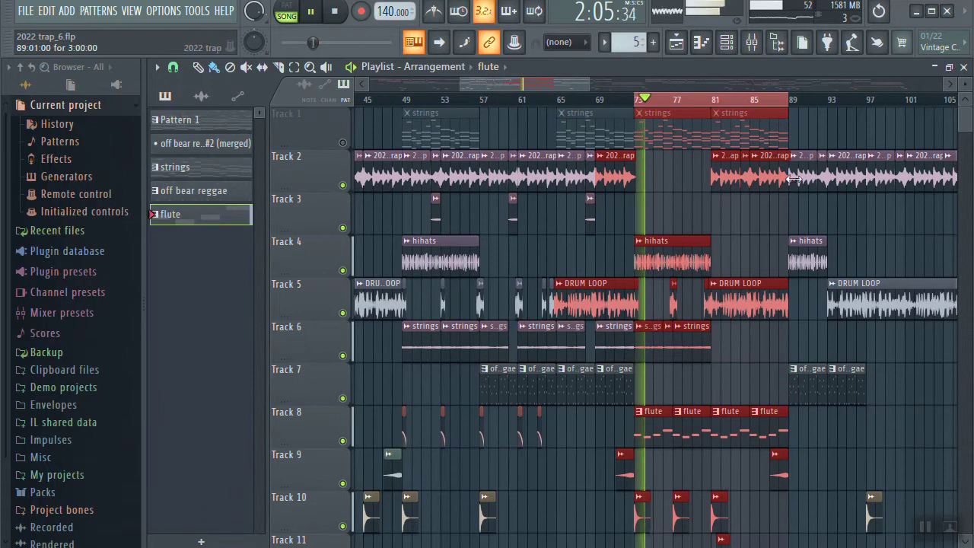
key("ctrl+d")
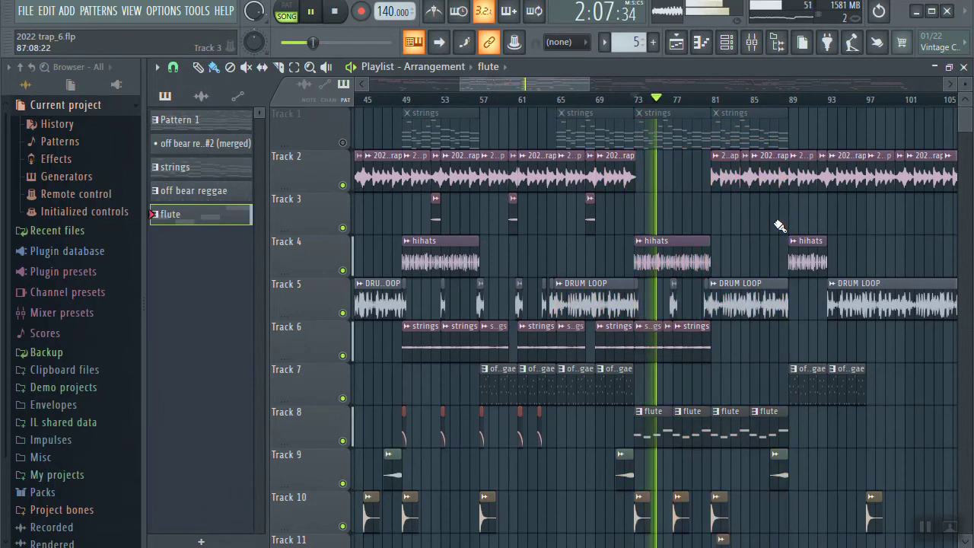
scroll(716, 106, "up", 5)
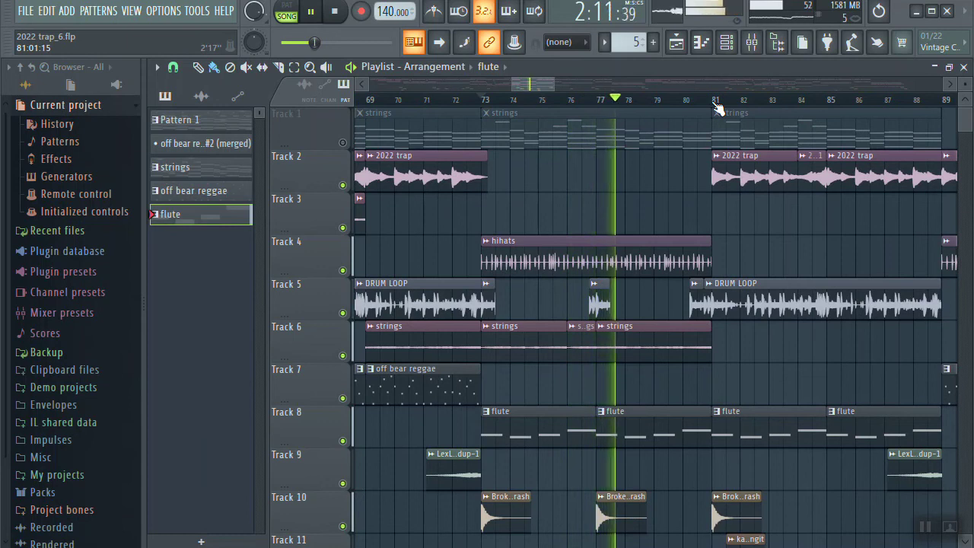
left_click_drag(532, 83, 546, 81)
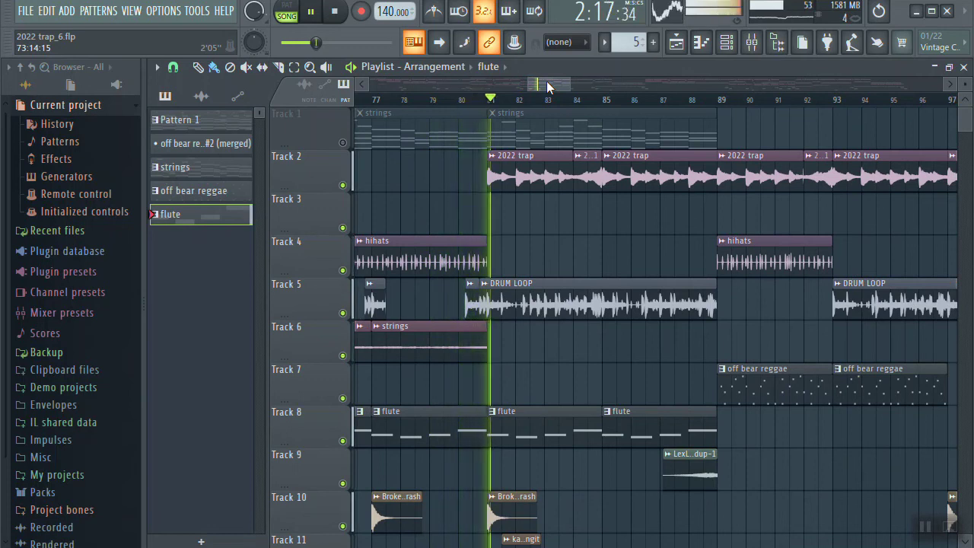
left_click_drag(547, 81, 551, 80)
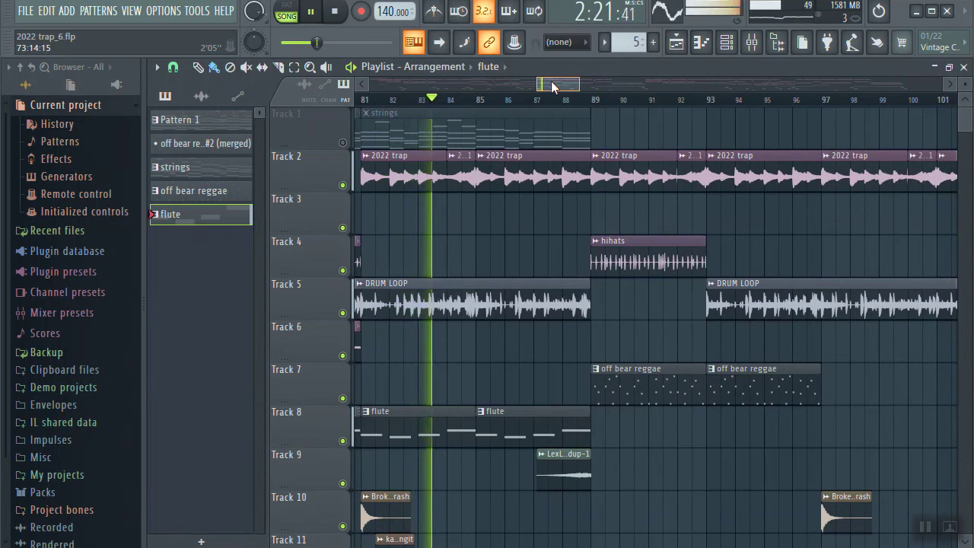
Step: Add a copy of the Broken Crash clip on Track 10 at bar 89
scroll(601, 101, "down", 5)
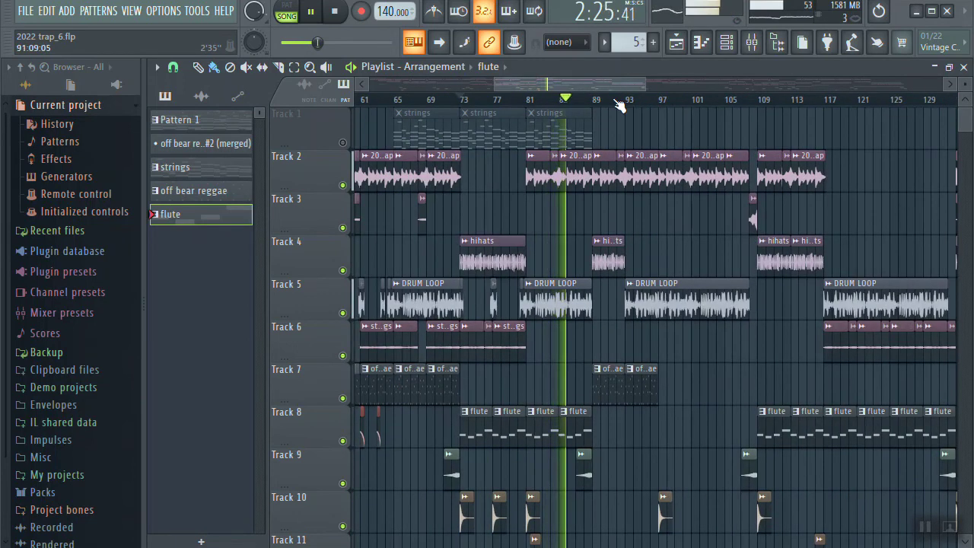
scroll(614, 112, "up", 5)
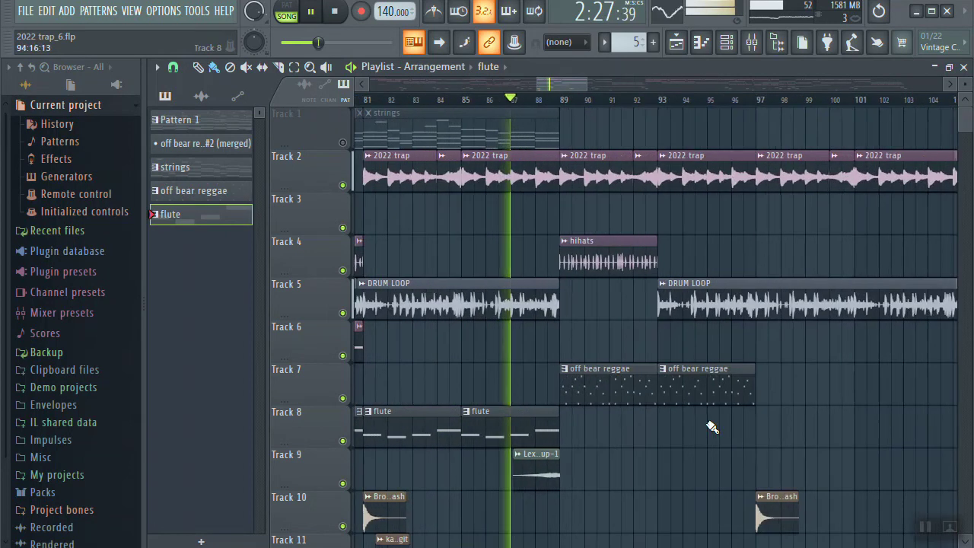
left_click(772, 512)
left_click(570, 515)
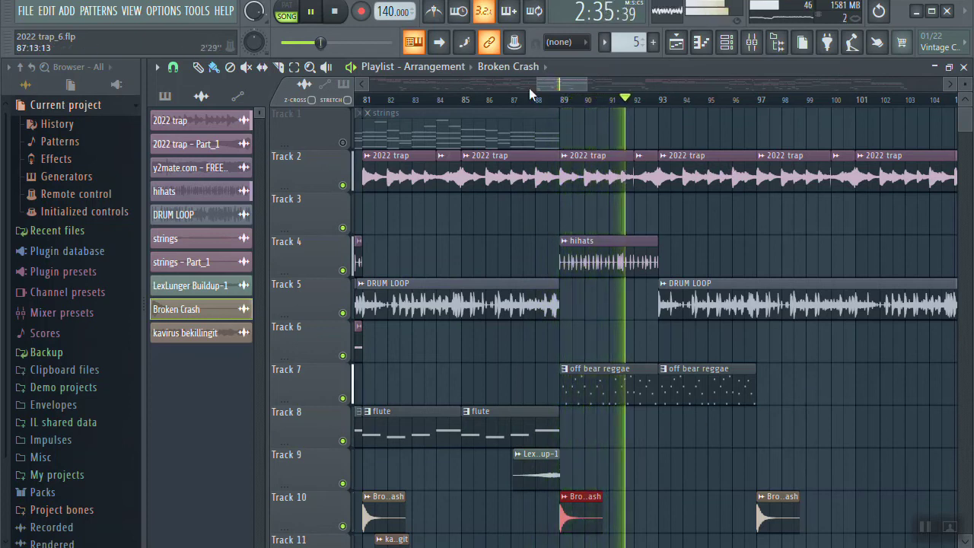
Step: Follow the playback toward bar 108 and lower the master volume to 28%
left_click_drag(556, 87, 565, 89)
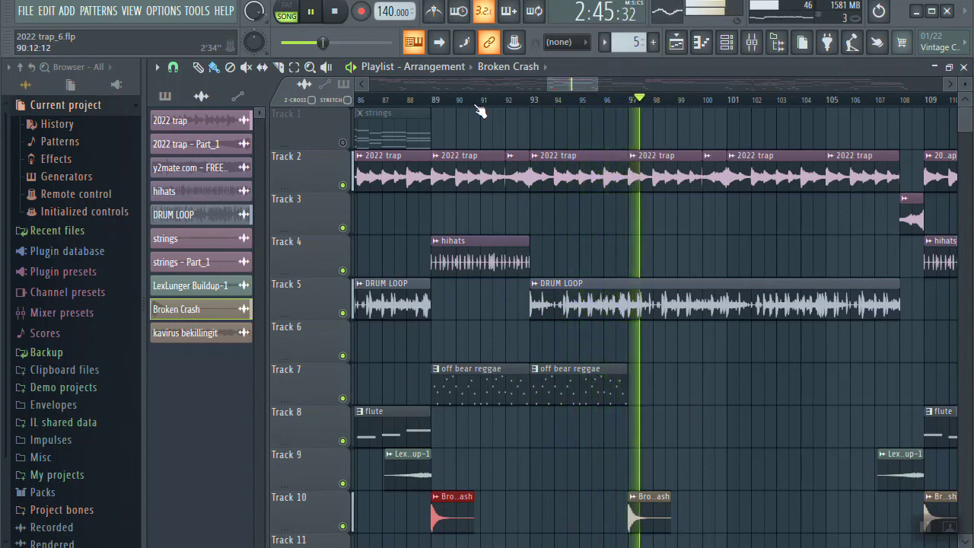
left_click_drag(586, 85, 588, 85)
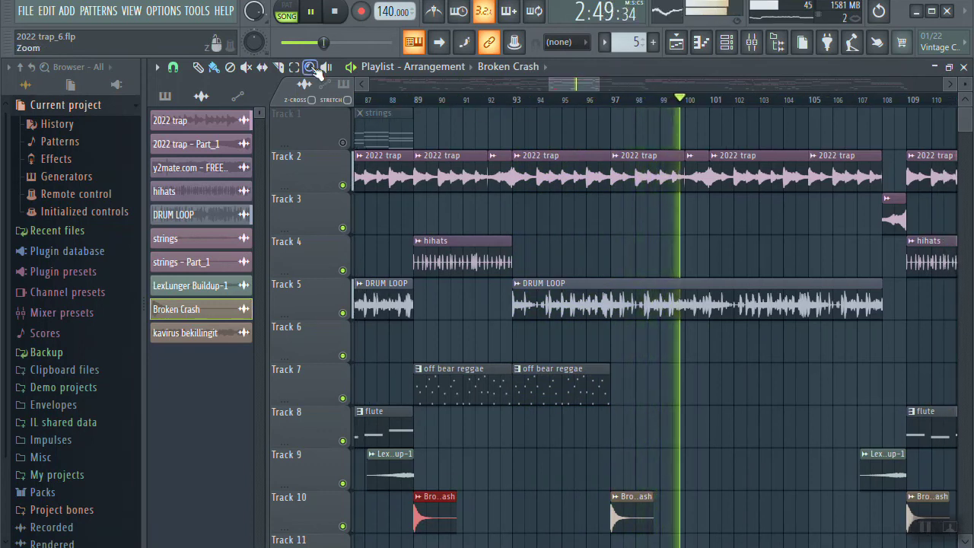
left_click_drag(257, 18, 257, 45)
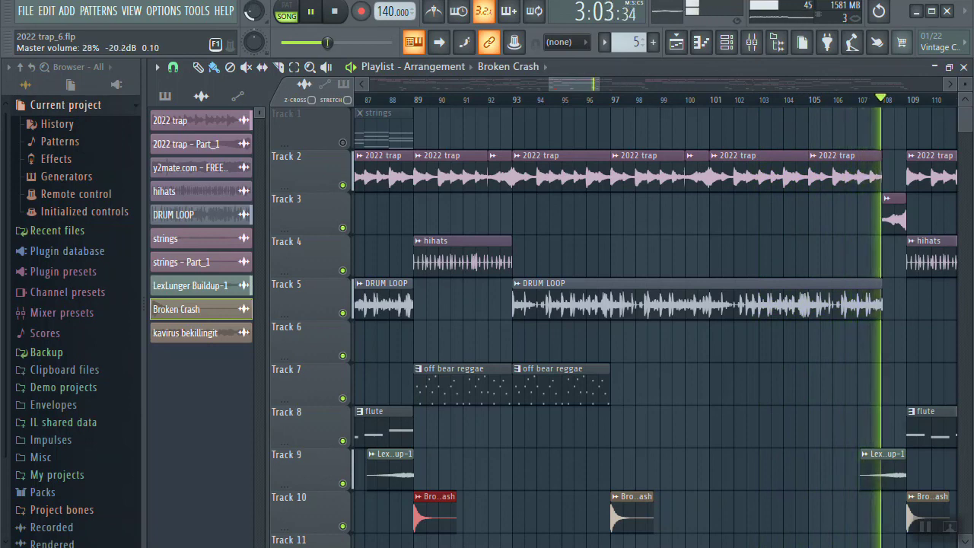